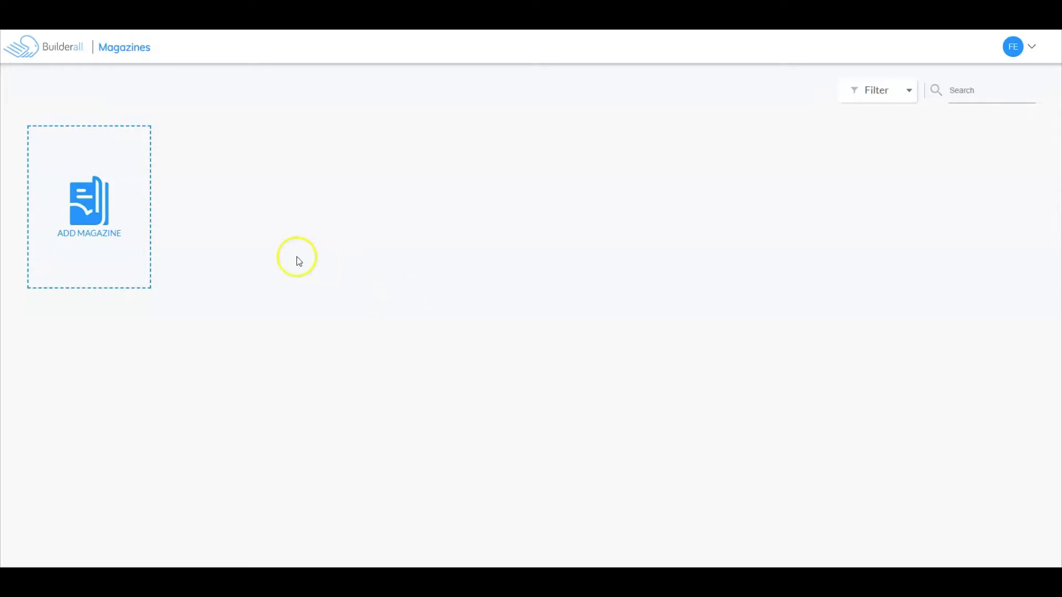
Step: Create a new magazine with the title LEADS and the description LEADS, and continue to the template choice
{"action": "left_click", "coordinate": [89, 199]}
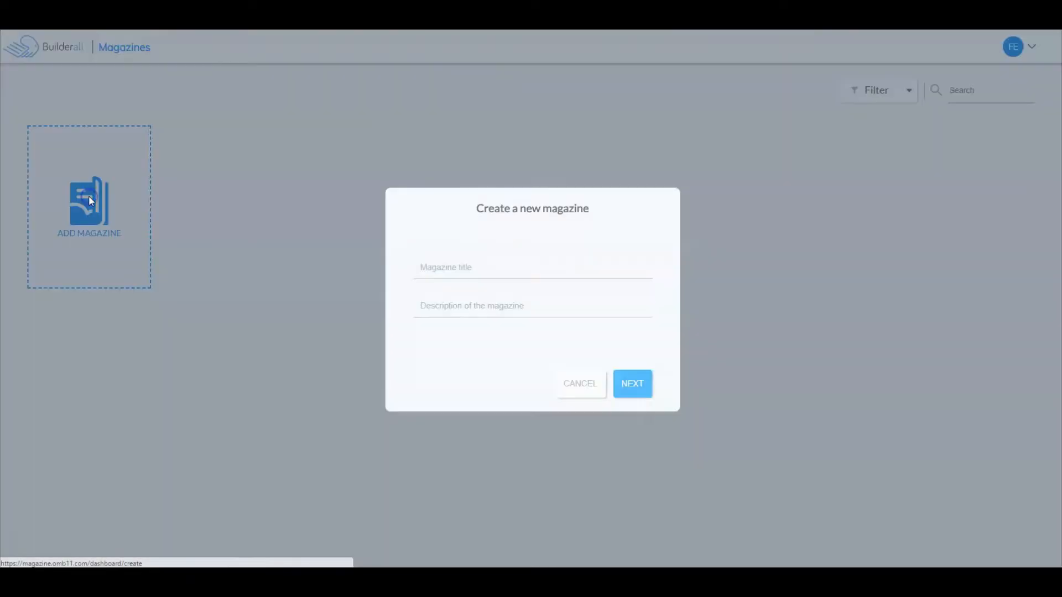
{"action": "left_click", "coordinate": [564, 272]}
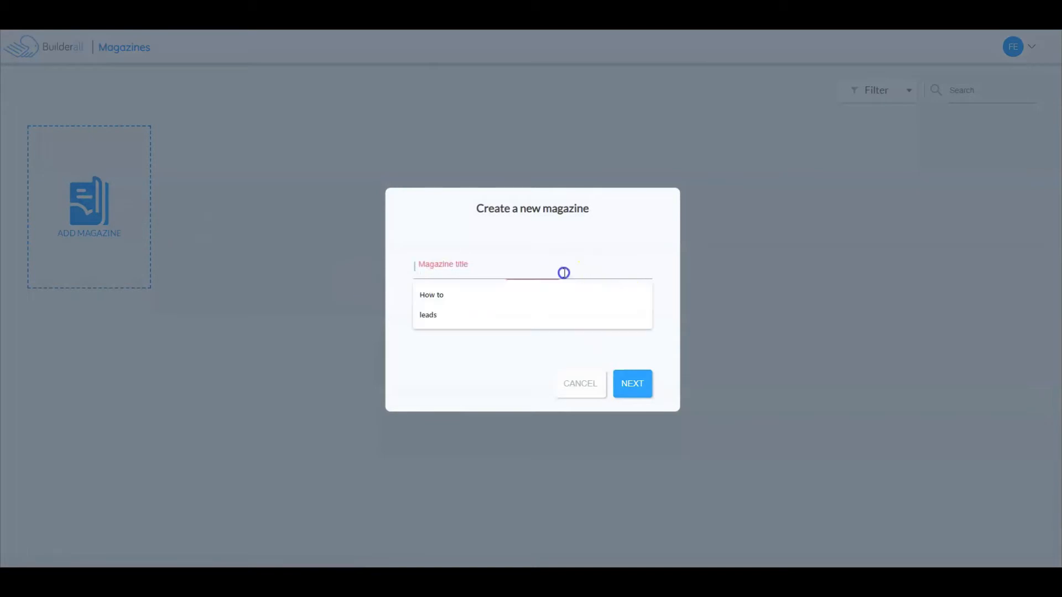
{"action": "type", "text": "LEAD"}
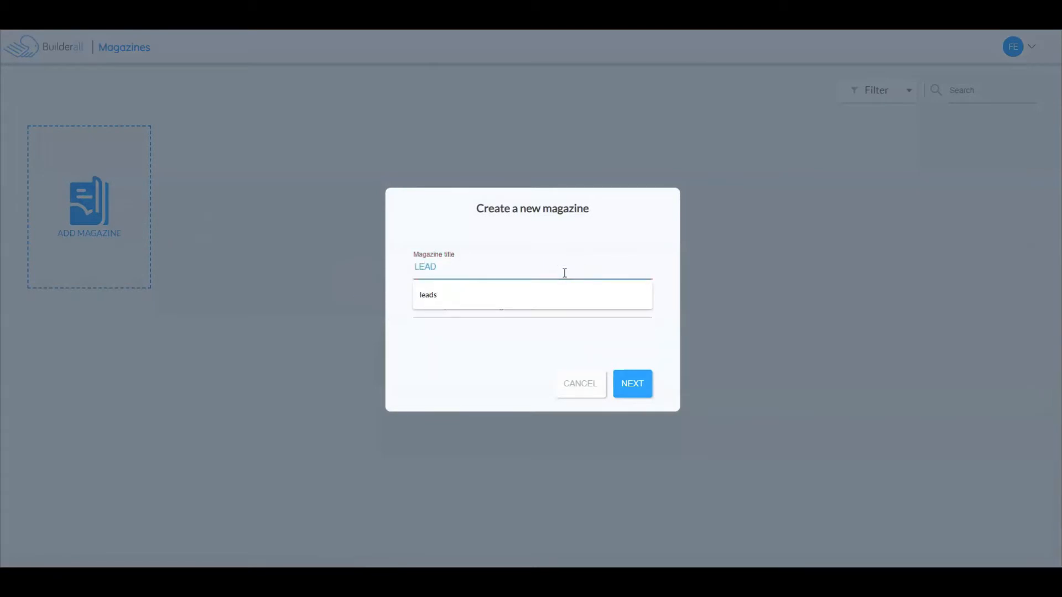
{"action": "type", "text": "S"}
{"action": "key", "text": "Tab"}
{"action": "type", "text": "LEA"}
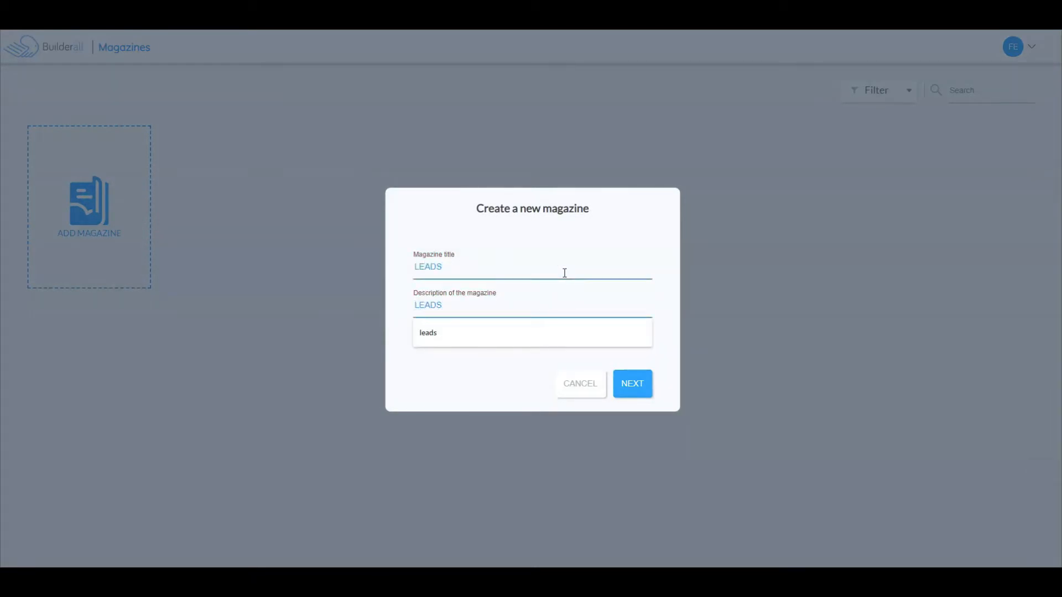
{"action": "type", "text": "DS"}
{"action": "left_click", "coordinate": [623, 382]}
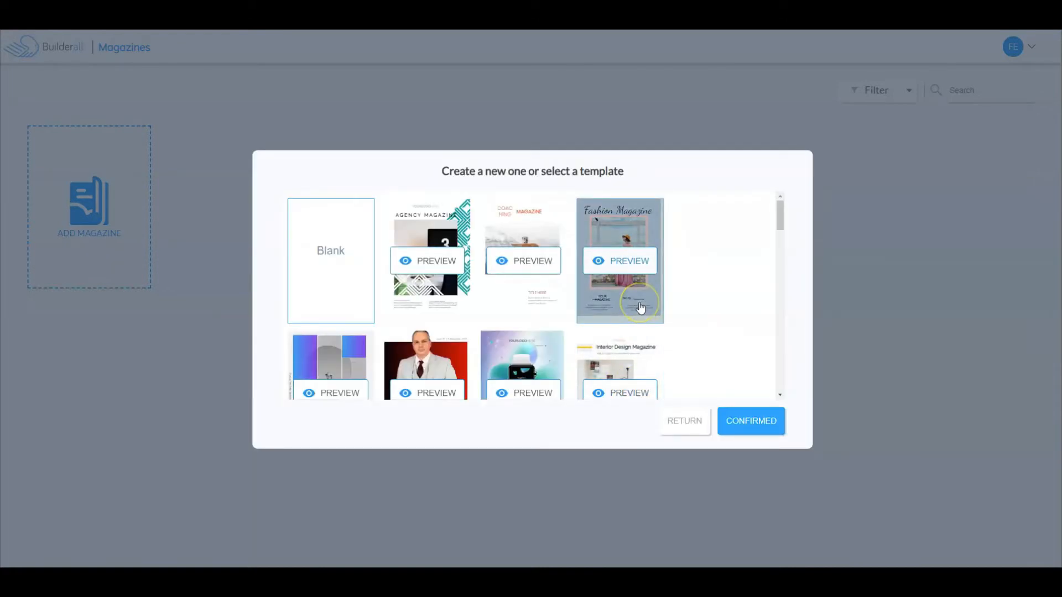
Step: Look through the magazine templates and confirm the Blank one for the new magazine
{"action": "scroll", "coordinate": [640, 307], "scroll_direction": "down", "scroll_amount": 10}
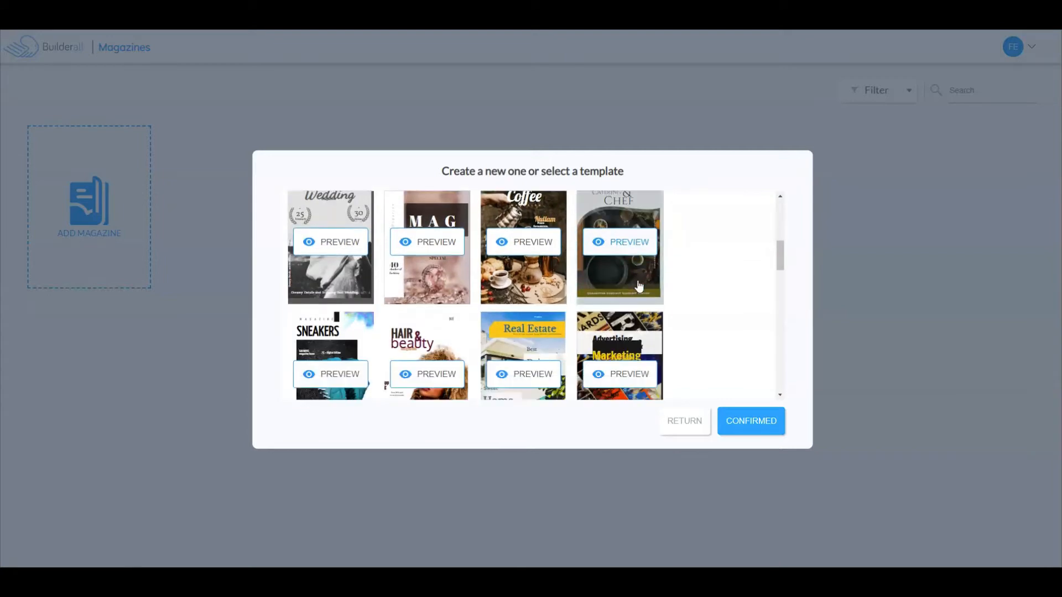
{"action": "scroll", "coordinate": [639, 286], "scroll_direction": "down", "scroll_amount": 1}
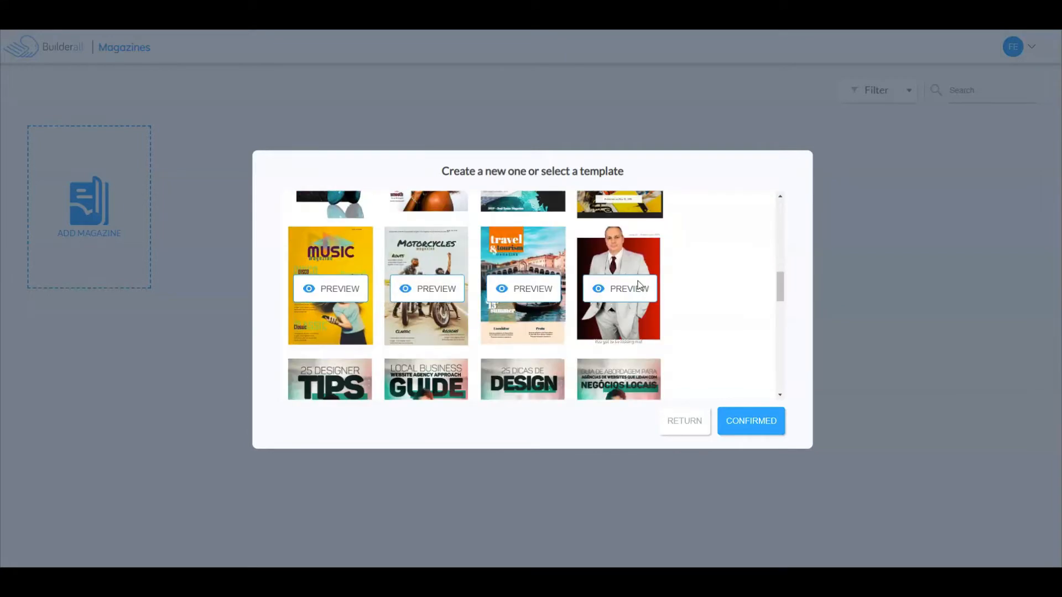
{"action": "scroll", "coordinate": [639, 286], "scroll_direction": "up", "scroll_amount": 10}
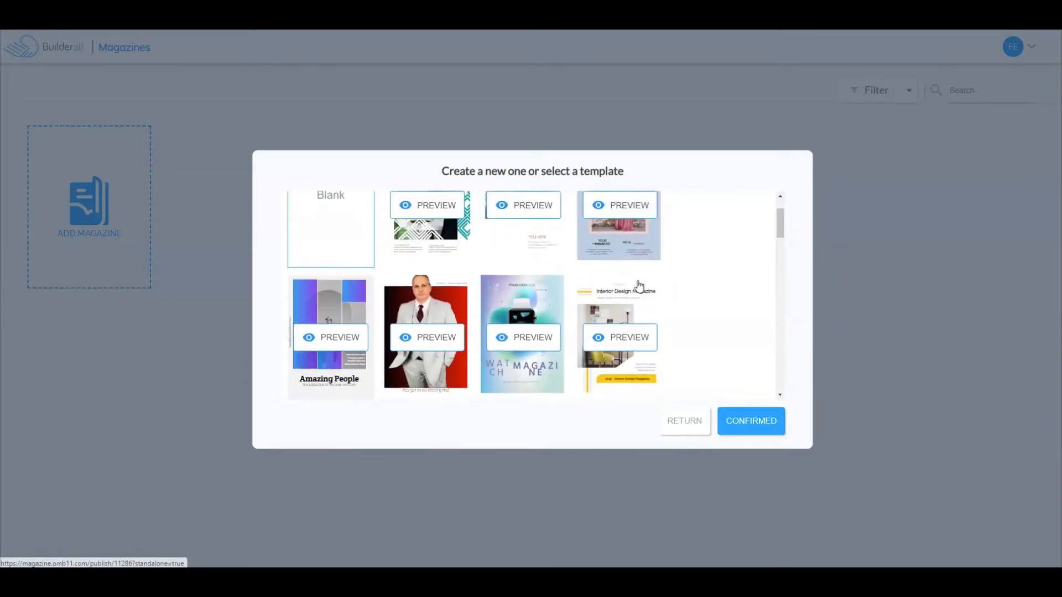
{"action": "left_click", "coordinate": [324, 252]}
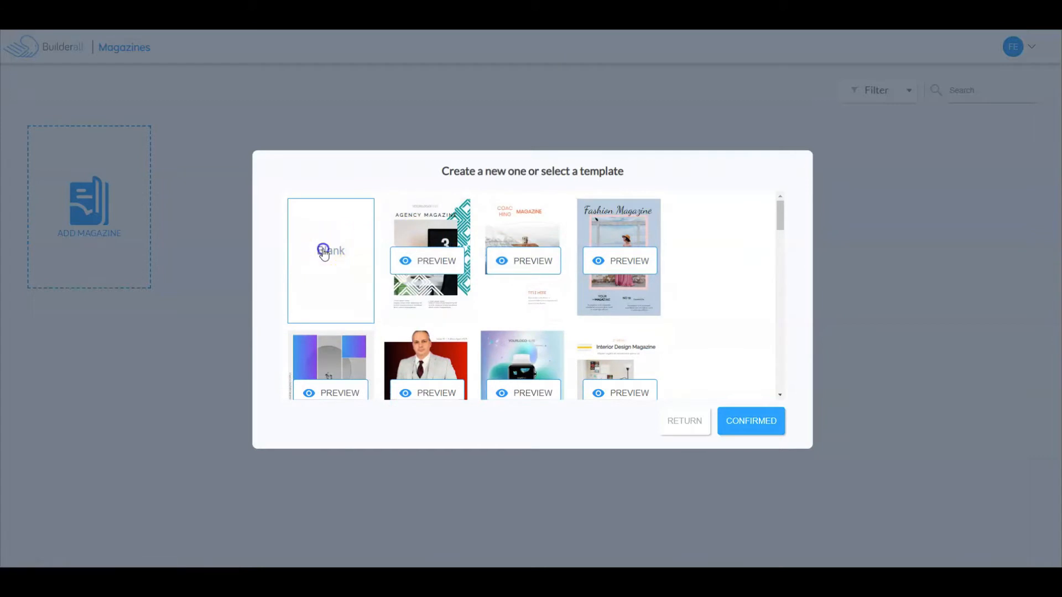
{"action": "left_click", "coordinate": [751, 428]}
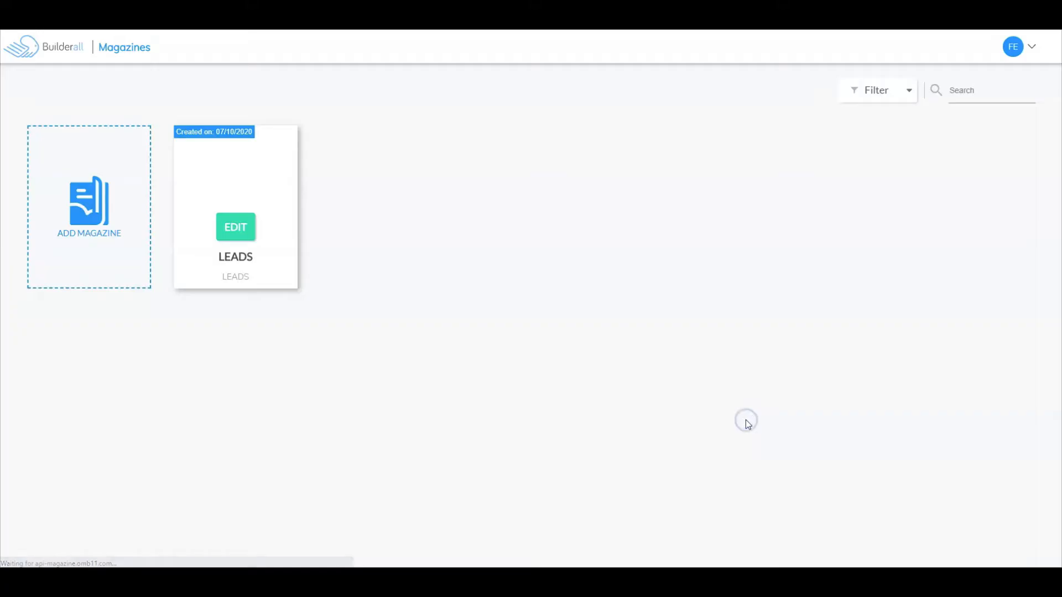
Step: Open the LEADS magazine for editing and add two more pages to it
{"action": "left_click", "coordinate": [236, 228]}
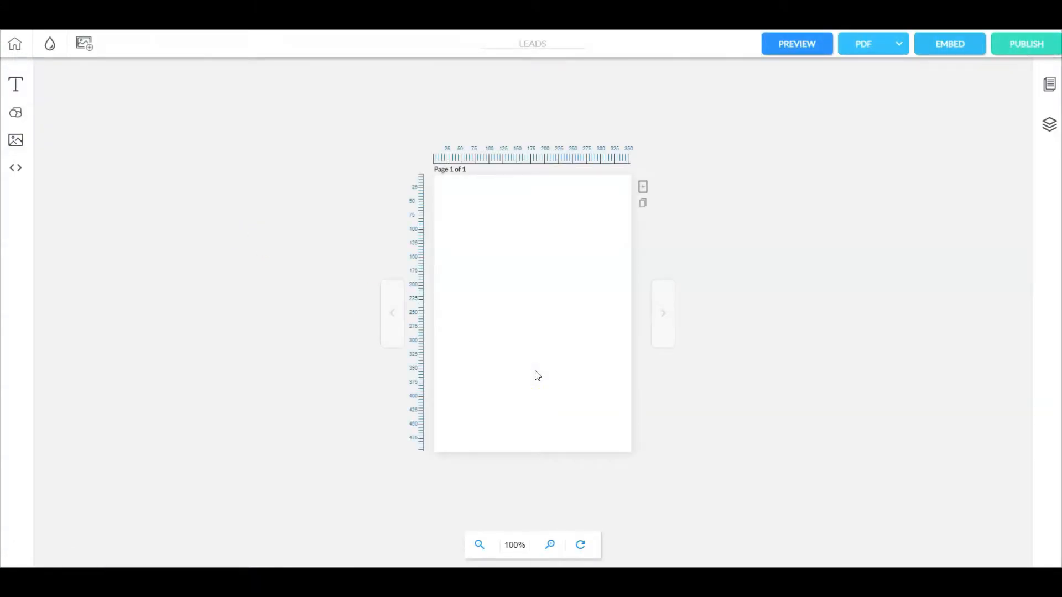
{"action": "left_click", "coordinate": [643, 188]}
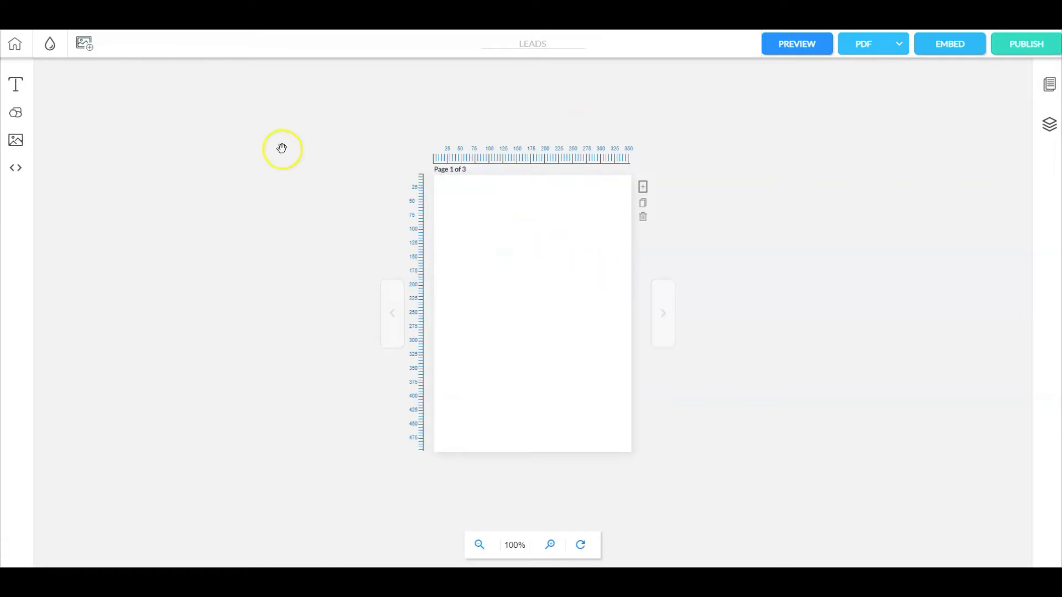
Step: Add a square shape to page 1, align it with the page's upper-left corner and stretch it to cover the whole page
{"action": "left_click", "coordinate": [16, 113]}
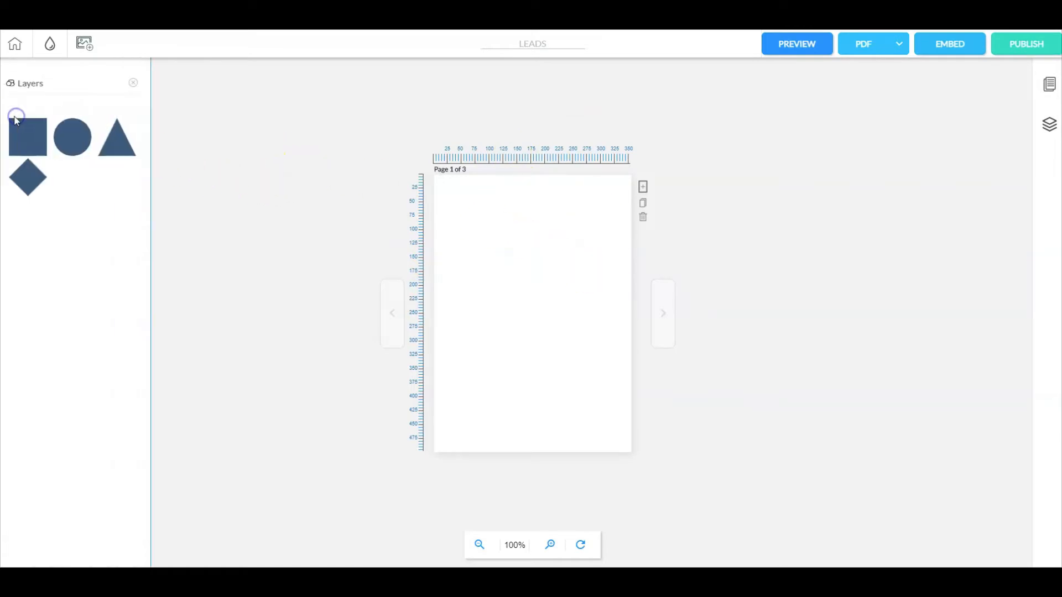
{"action": "left_click", "coordinate": [18, 137]}
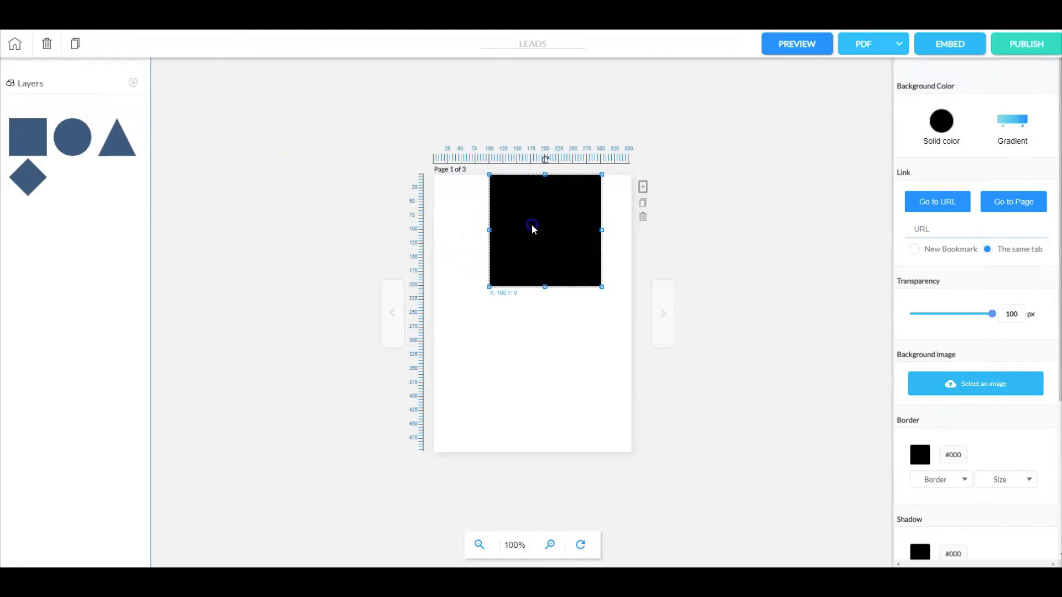
{"action": "left_click_drag", "start_coordinate": [532, 226], "coordinate": [476, 225]}
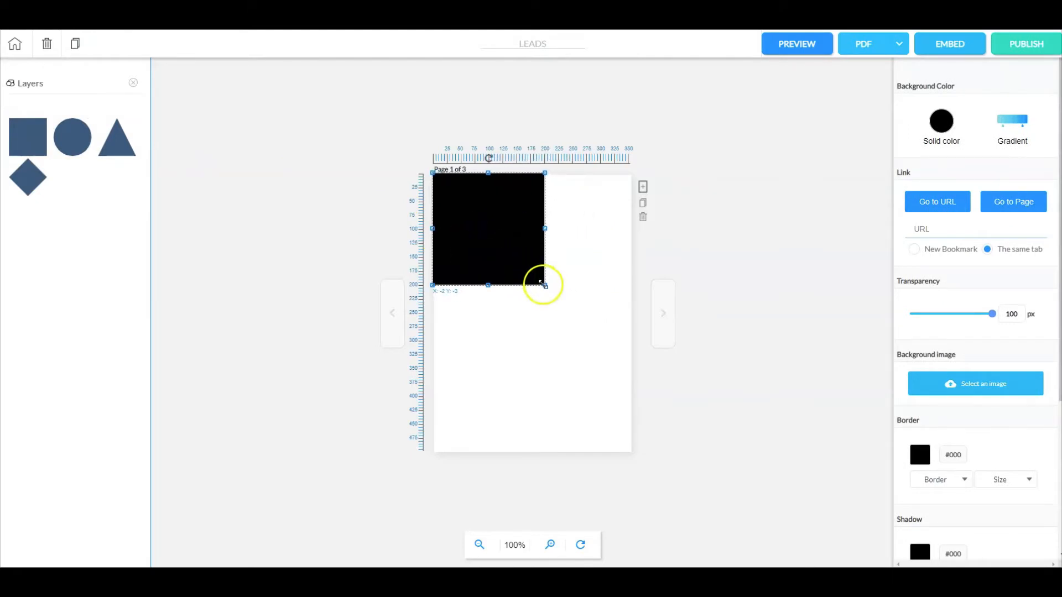
{"action": "left_click_drag", "start_coordinate": [544, 285], "coordinate": [633, 453]}
Step: Set the solid background color of the page-covering square to the grayish tone #9B8B8B and close the shape library
{"action": "left_click", "coordinate": [941, 125]}
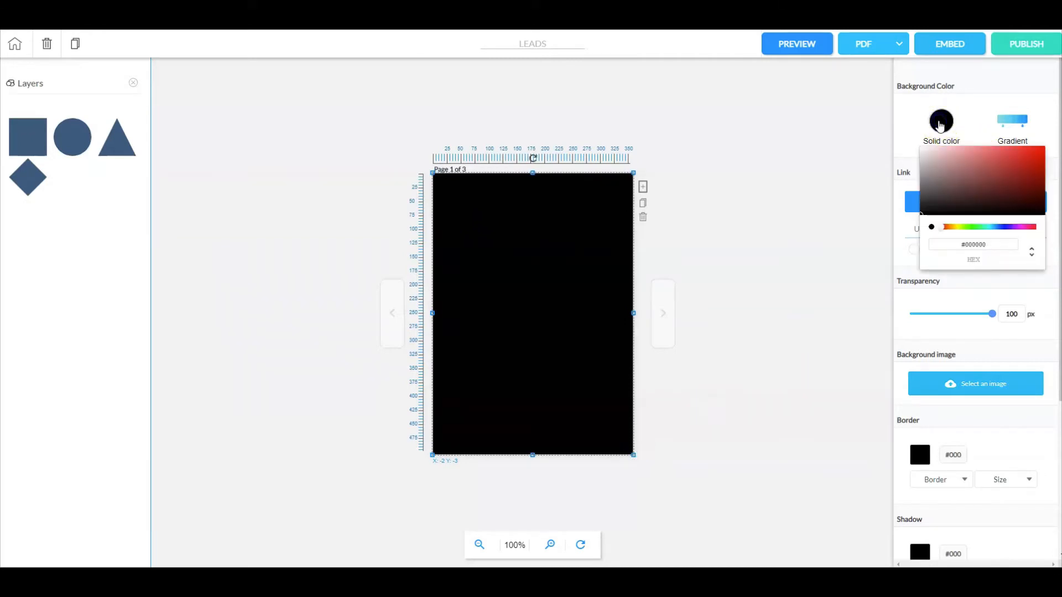
{"action": "left_click", "coordinate": [932, 175]}
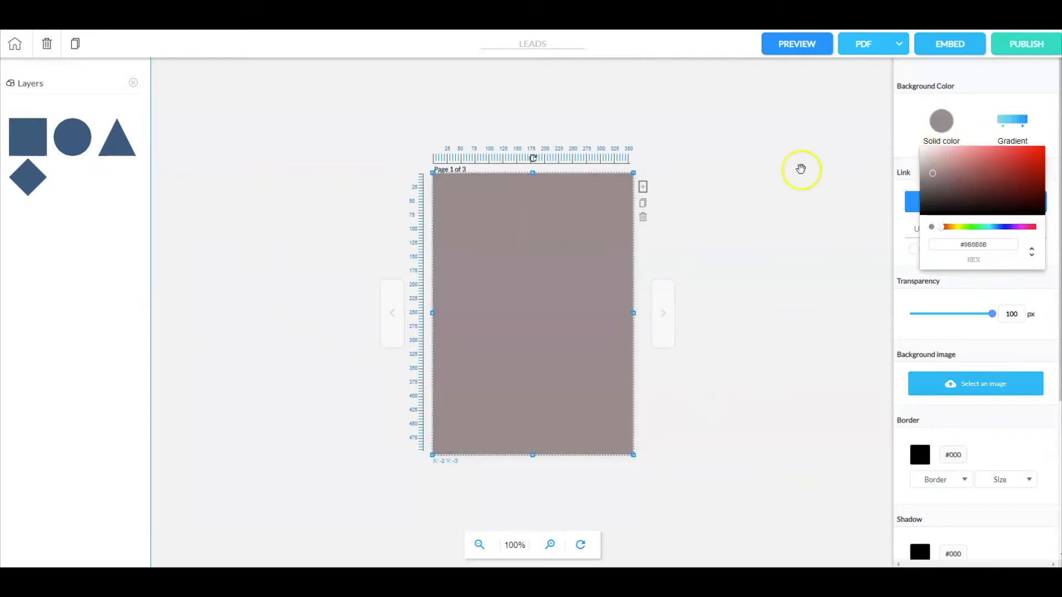
{"action": "left_click", "coordinate": [721, 200]}
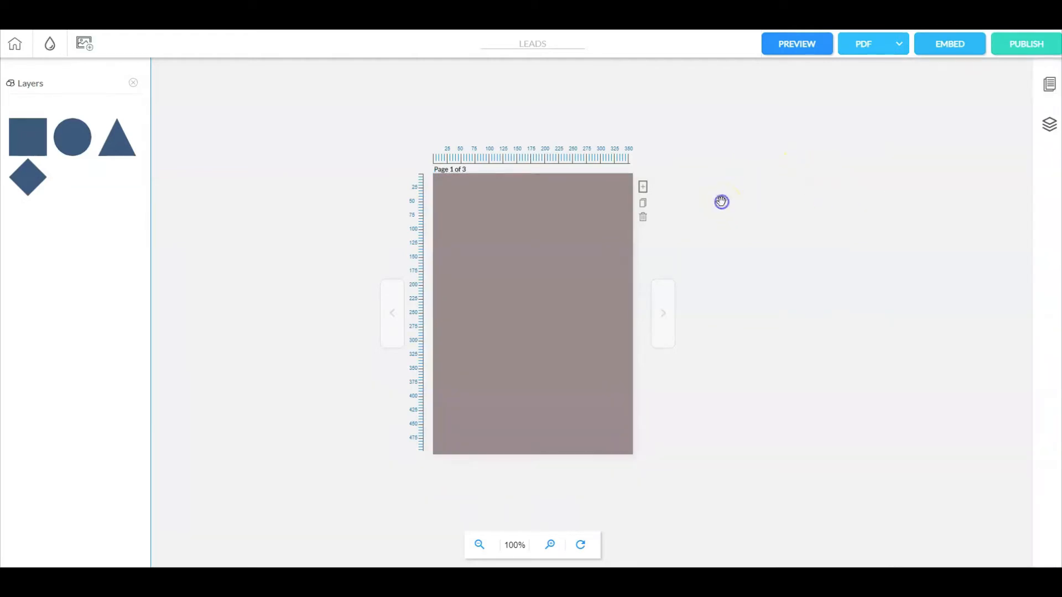
{"action": "left_click", "coordinate": [136, 85]}
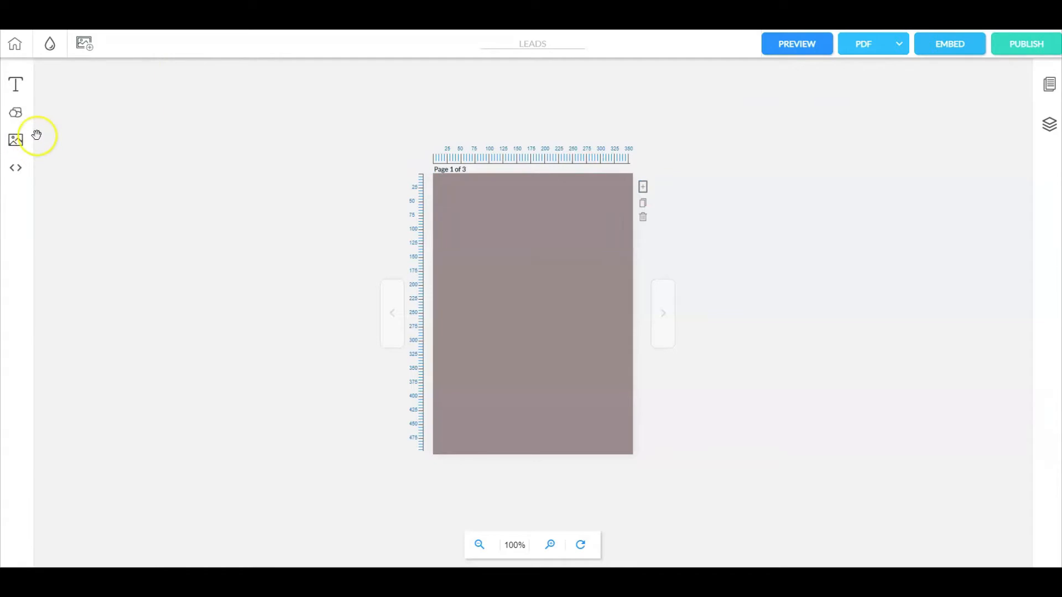
Step: Insert the "marketing jd" image on page 1 and position it along the page's bottom edge
{"action": "left_click", "coordinate": [15, 140]}
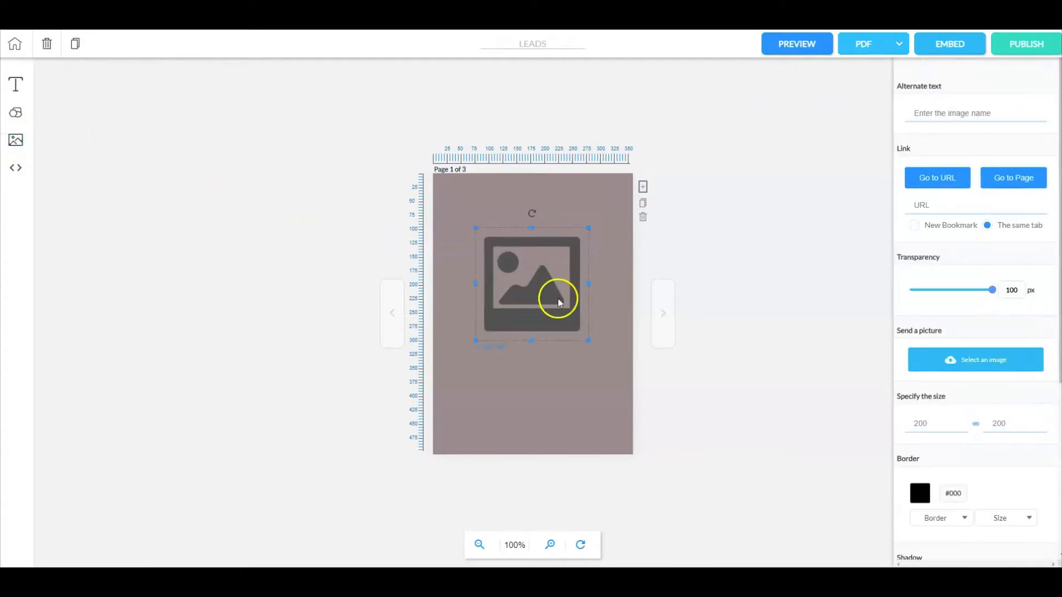
{"action": "left_click_drag", "start_coordinate": [558, 299], "coordinate": [552, 295]}
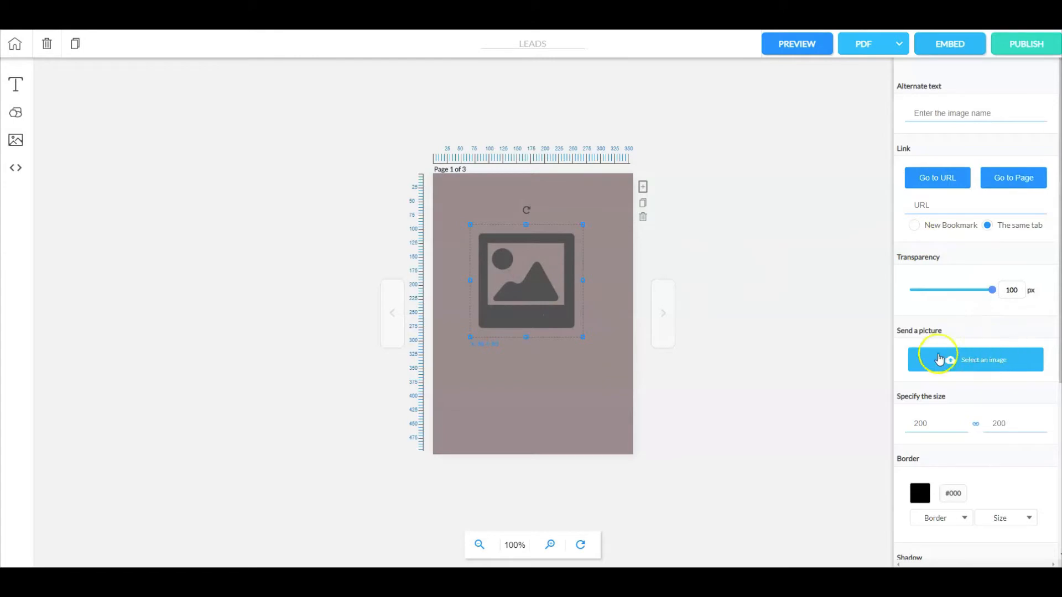
{"action": "left_click", "coordinate": [978, 360]}
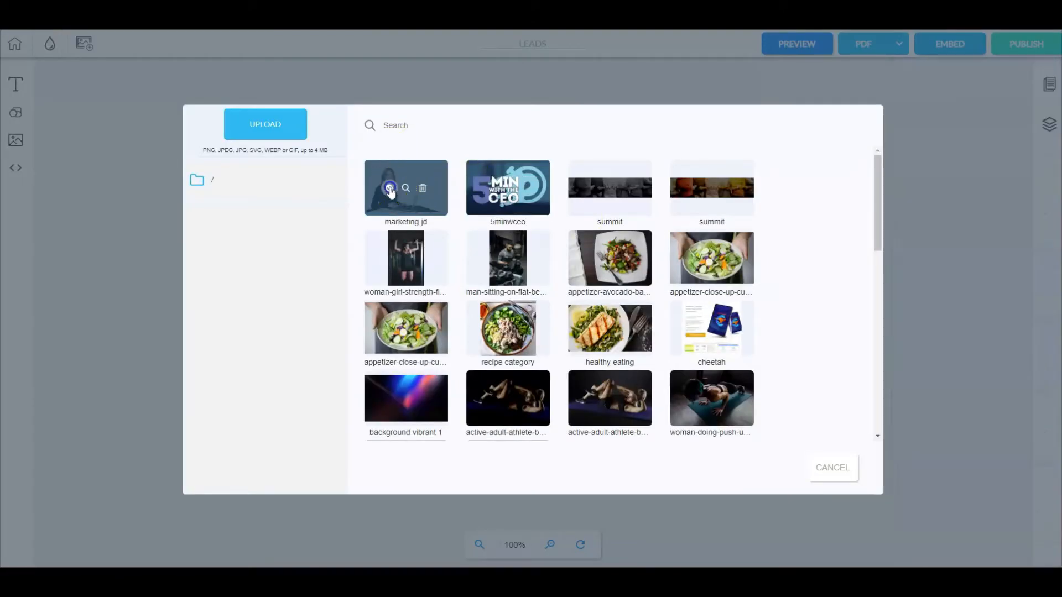
{"action": "left_click", "coordinate": [390, 189]}
{"action": "left_click", "coordinate": [537, 255]}
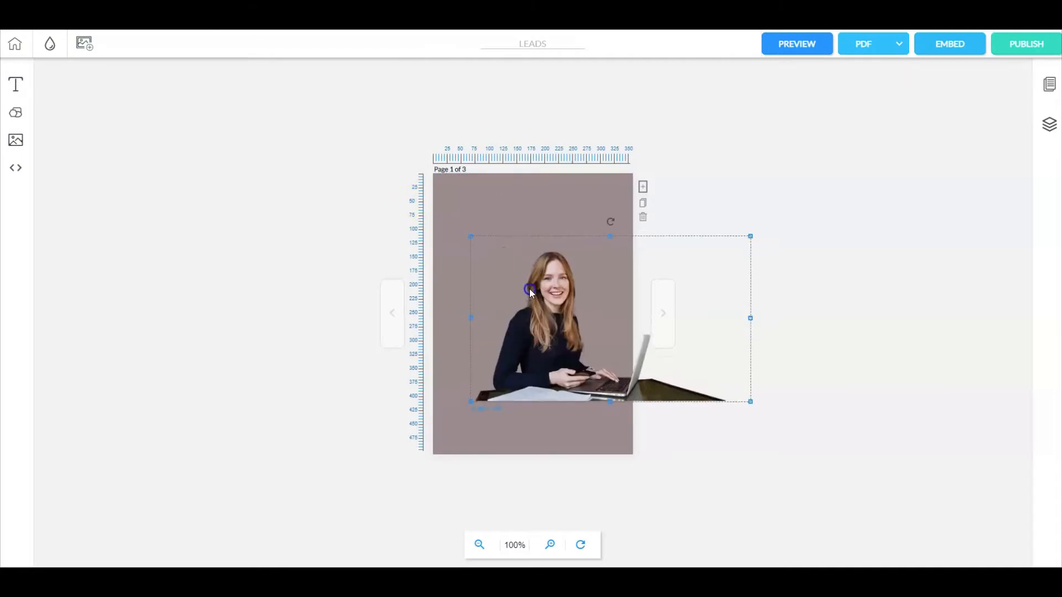
{"action": "left_click_drag", "start_coordinate": [529, 289], "coordinate": [487, 343]}
{"action": "left_click", "coordinate": [799, 278]}
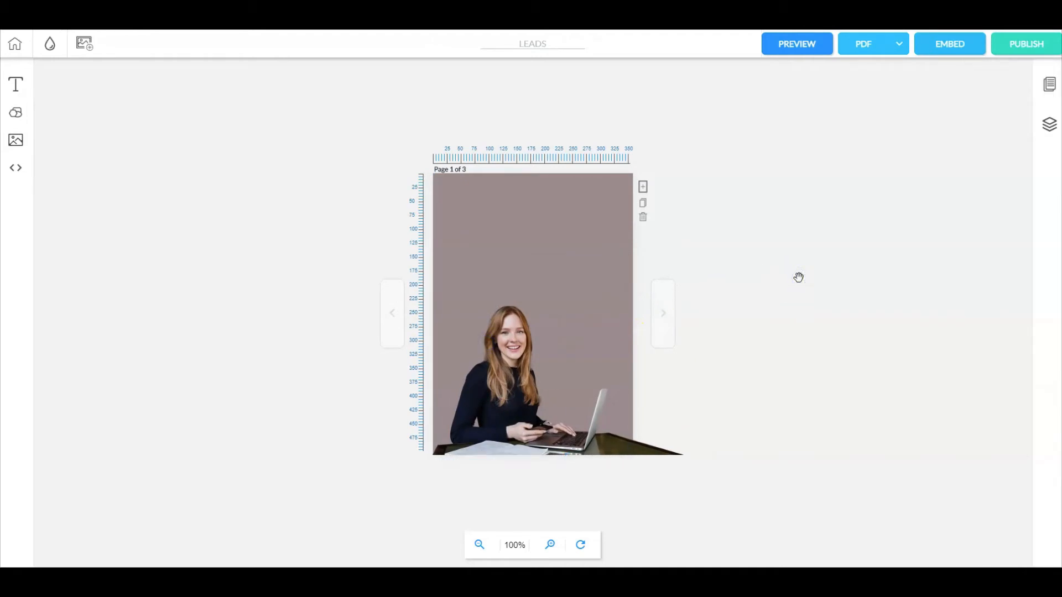
{"action": "left_click", "coordinate": [514, 229]}
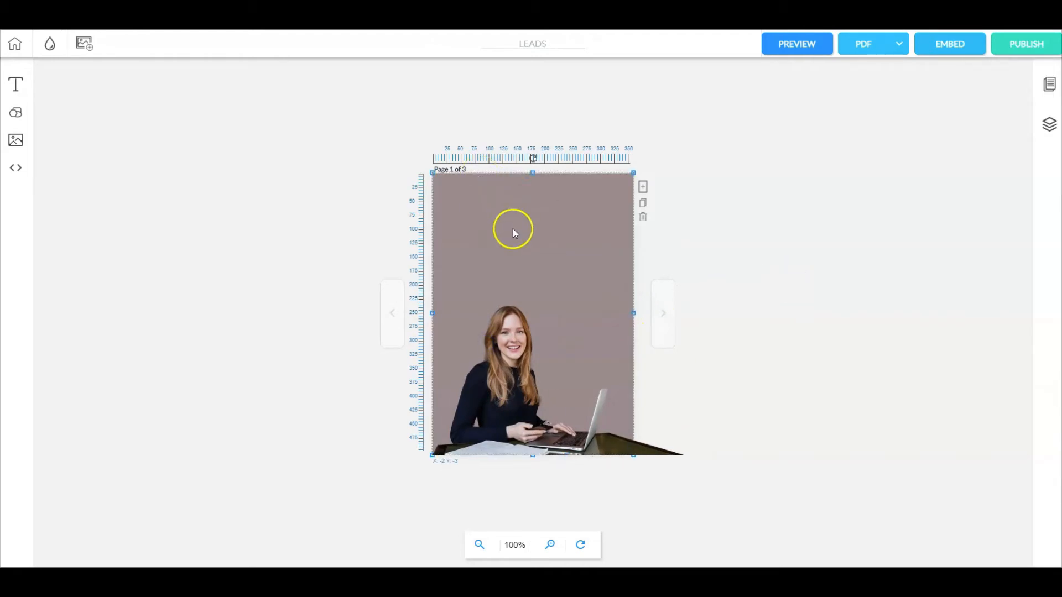
{"action": "left_click", "coordinate": [694, 234]}
{"action": "left_click", "coordinate": [571, 190]}
Step: Go to page 2, add an image element near the top and fill it with the "cheetah" picture
{"action": "left_click", "coordinate": [669, 310]}
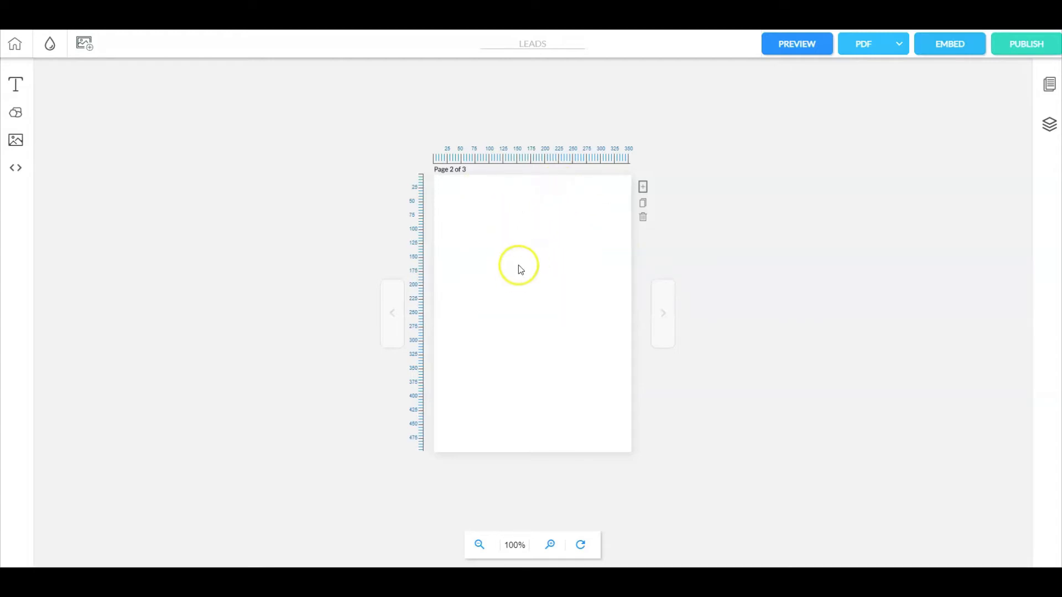
{"action": "left_click", "coordinate": [16, 140]}
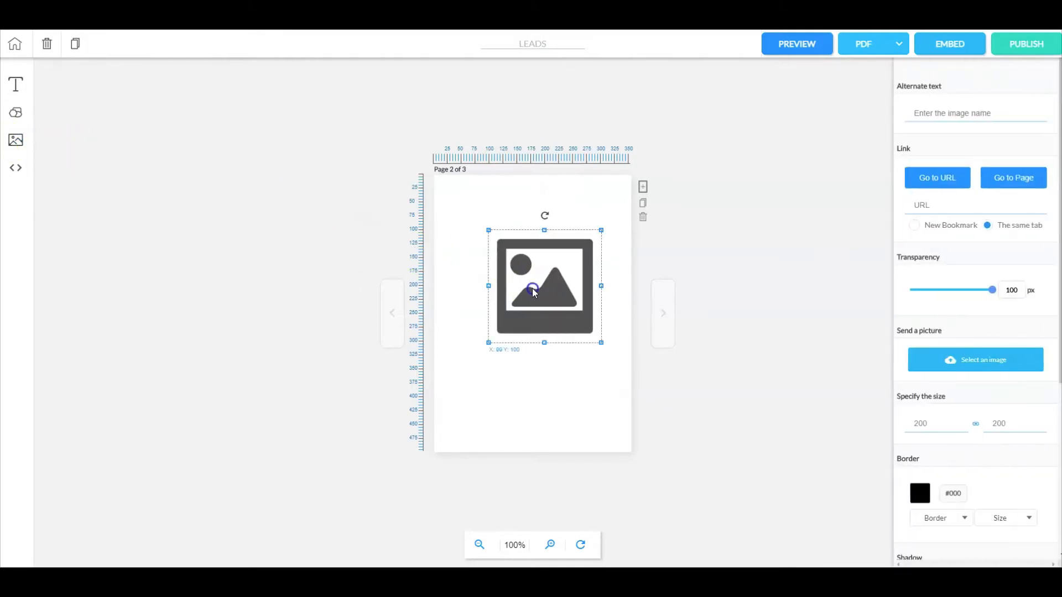
{"action": "left_click_drag", "start_coordinate": [532, 288], "coordinate": [515, 246]}
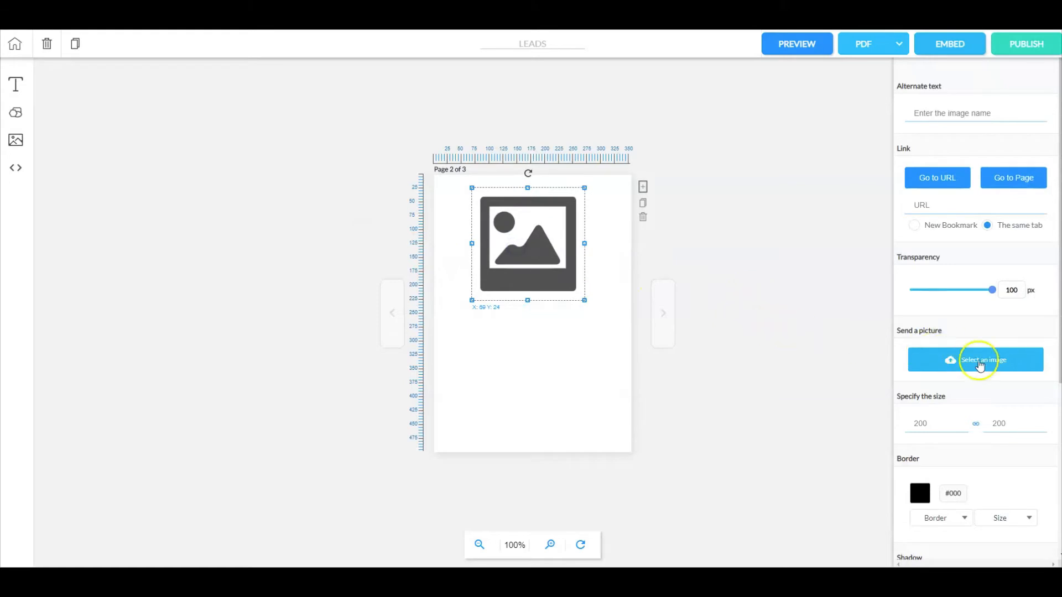
{"action": "left_click", "coordinate": [788, 341]}
{"action": "left_click", "coordinate": [547, 246]}
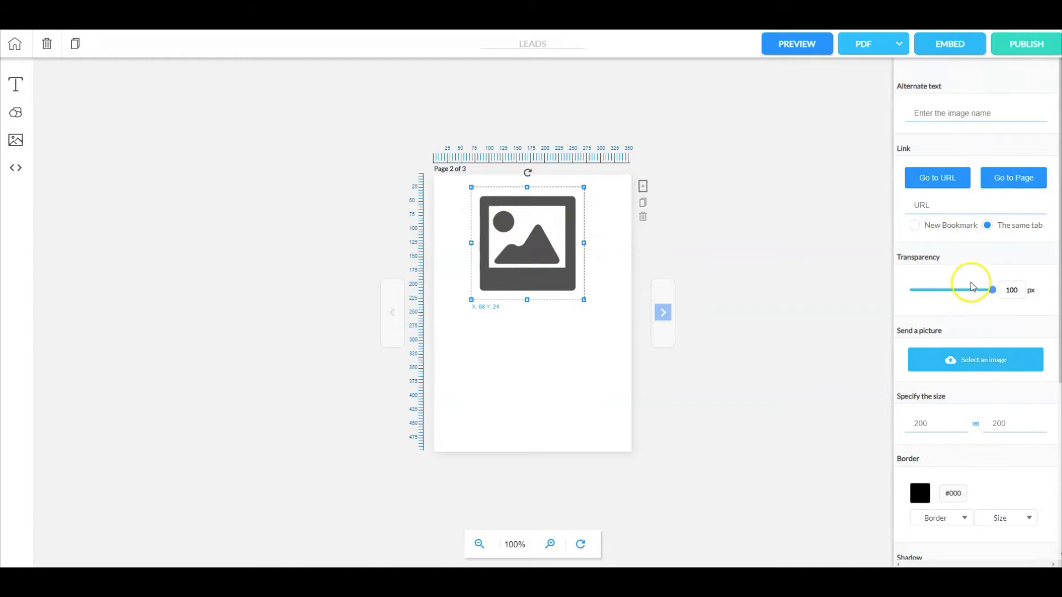
{"action": "left_click", "coordinate": [972, 360]}
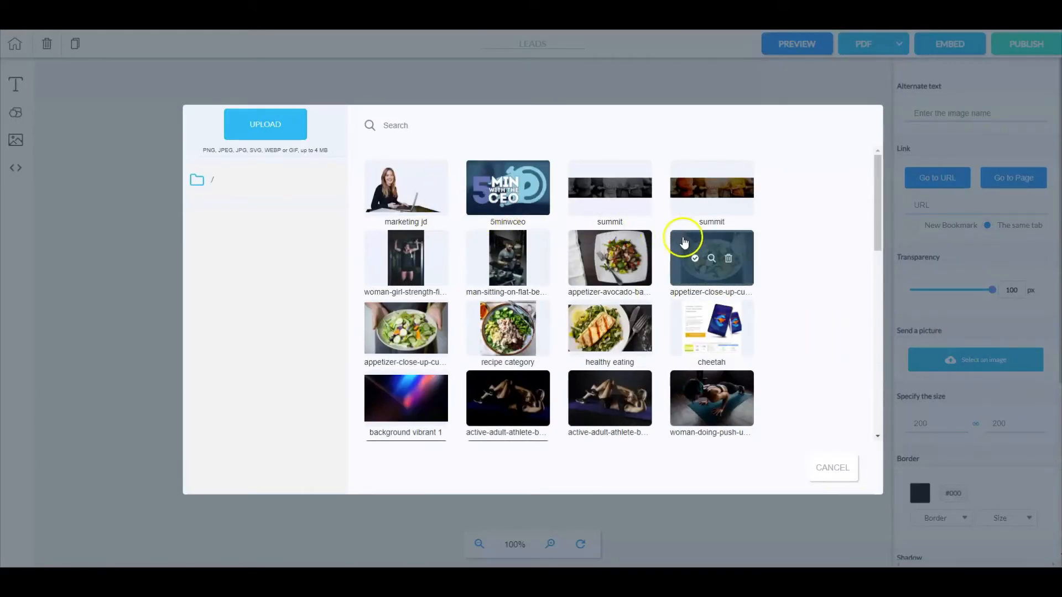
{"action": "mouse_move", "coordinate": [722, 310]}
{"action": "left_click", "coordinate": [694, 328]}
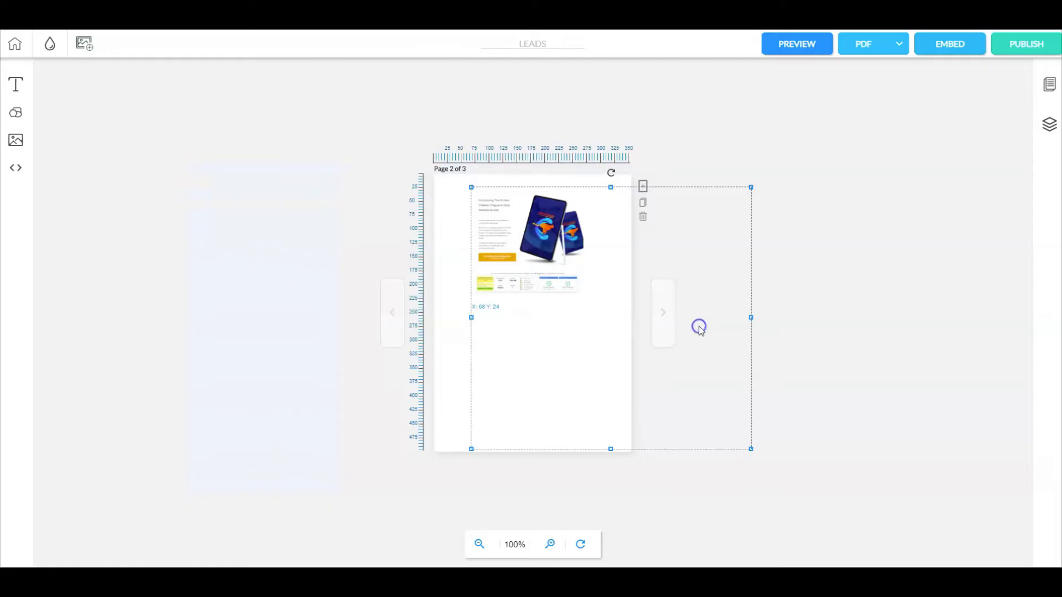
Step: Move the cheetah picture to the upper-left corner of page 2 and shrink it to about 365 by 371 to fit the page width
{"action": "left_click", "coordinate": [551, 297]}
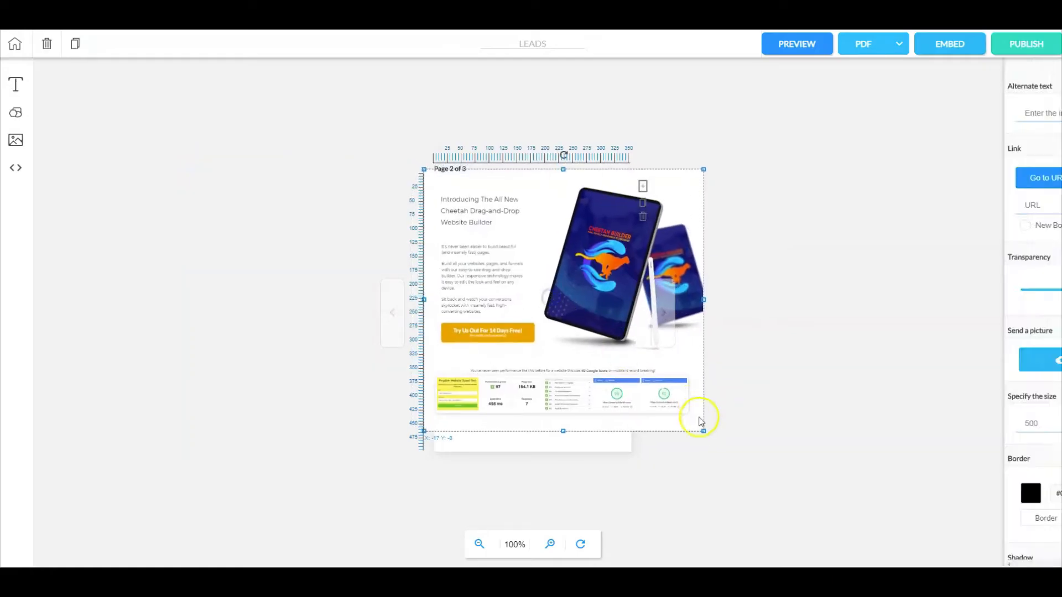
{"action": "left_click_drag", "start_coordinate": [701, 428], "coordinate": [626, 376]}
{"action": "left_click", "coordinate": [823, 275]}
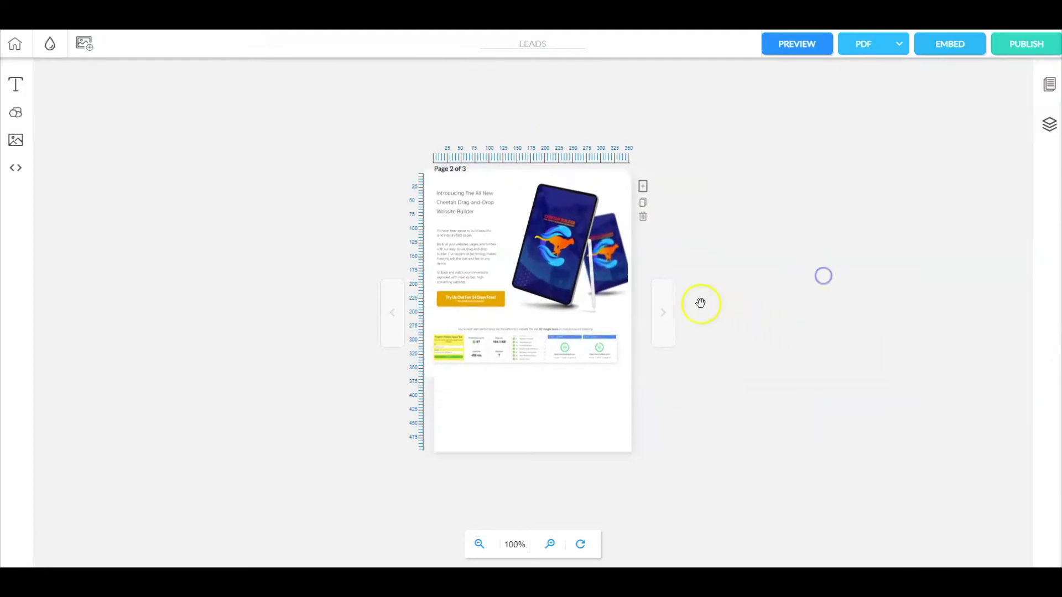
{"action": "left_click", "coordinate": [549, 262]}
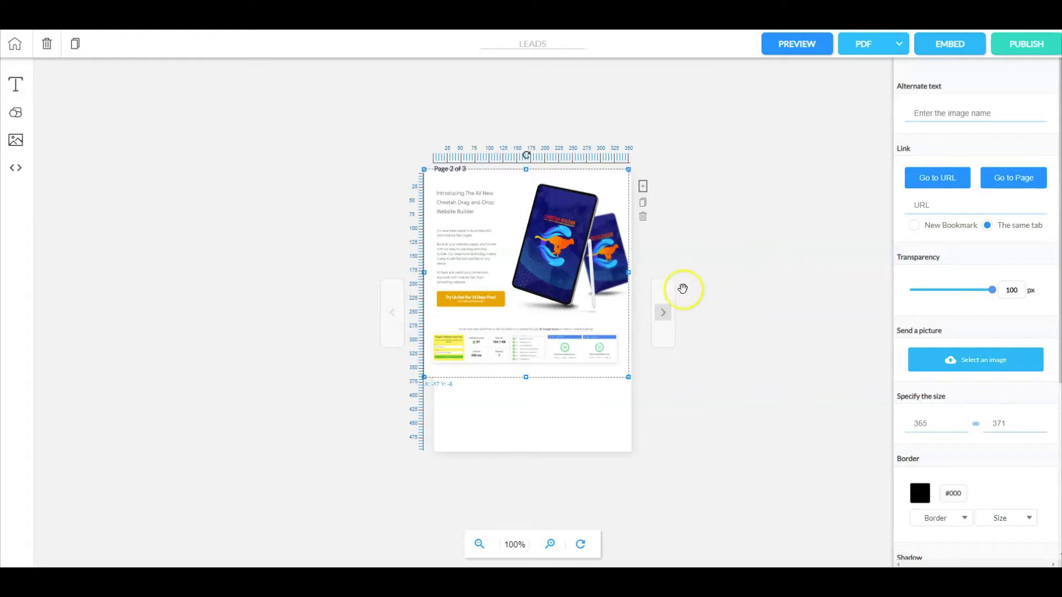
{"action": "left_click", "coordinate": [933, 209]}
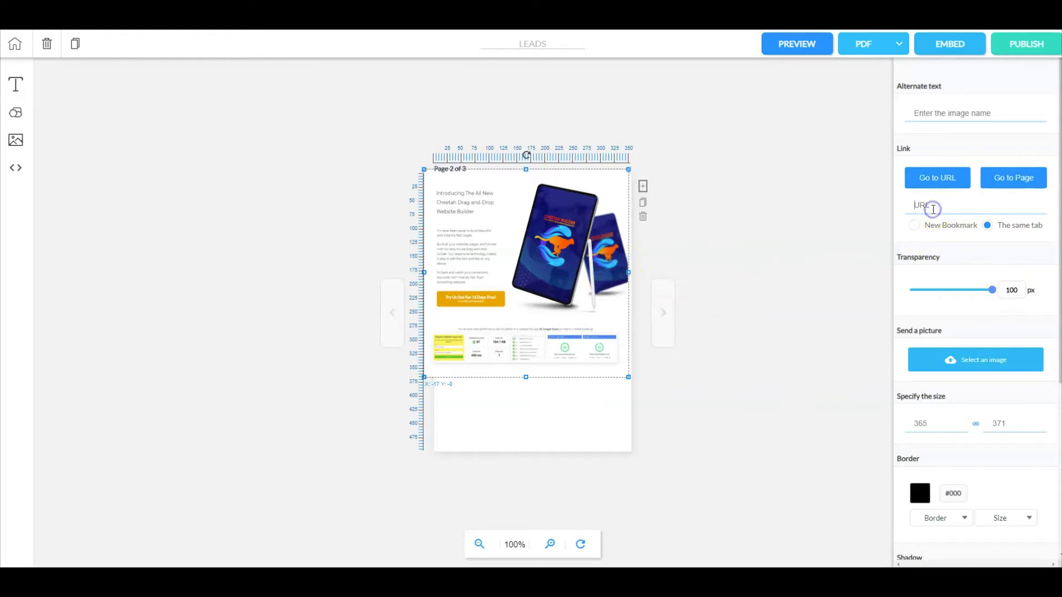
{"action": "key", "text": "ctrl+v"}
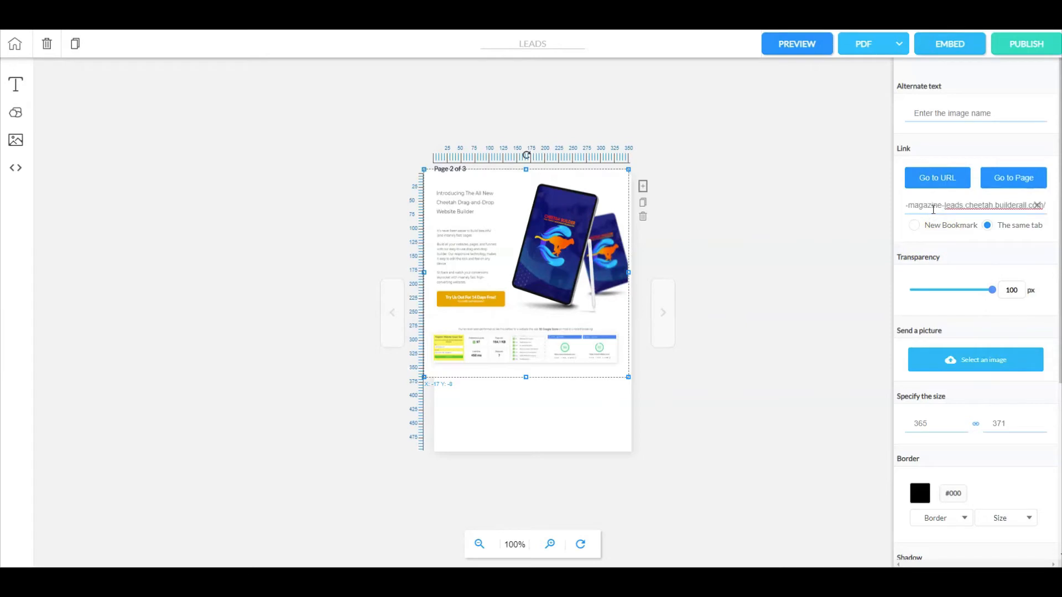
{"action": "left_click", "coordinate": [787, 225]}
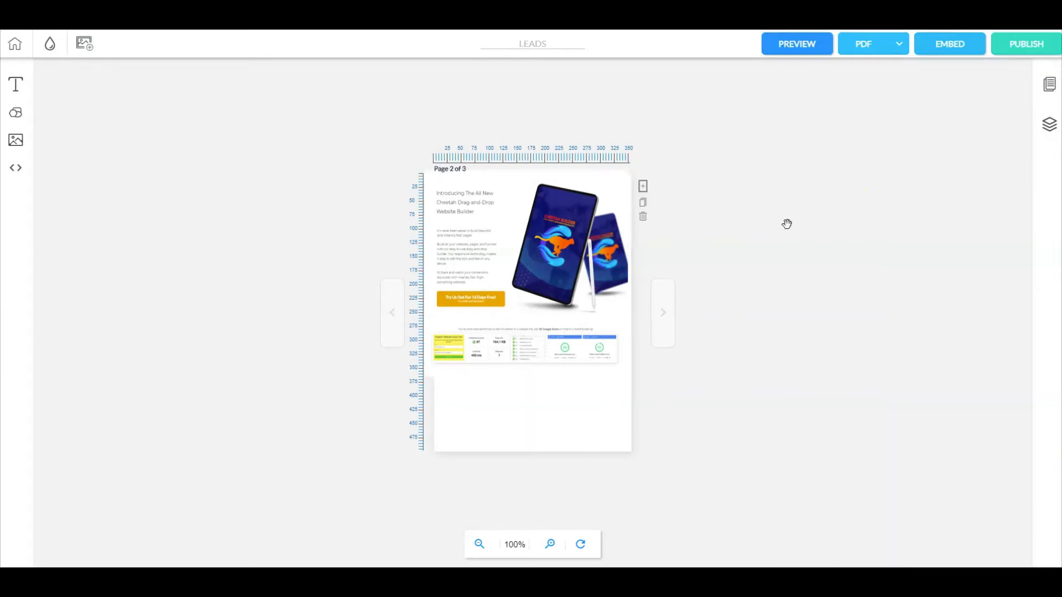
Step: Add a text box in the empty area below the cheetah picture reading "GIVE ME ACCESS!"
{"action": "left_click", "coordinate": [24, 88]}
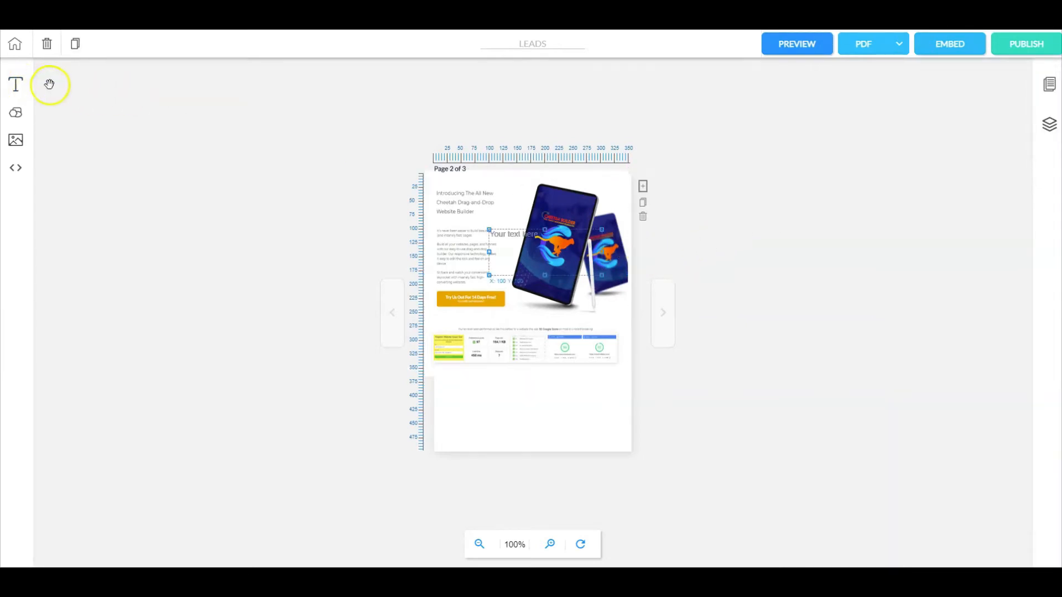
{"action": "left_click_drag", "start_coordinate": [539, 234], "coordinate": [519, 386]}
{"action": "left_click", "coordinate": [505, 391]}
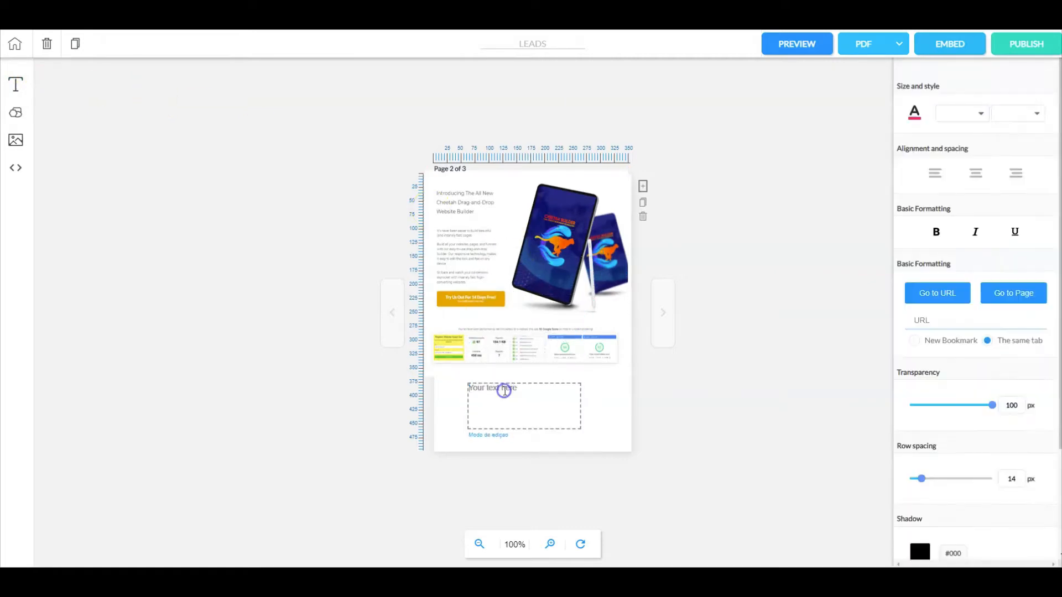
{"action": "type", "text": "giv"}
{"action": "key", "text": "BackSpace"}
{"action": "key", "text": "BackSpace"}
{"action": "key", "text": "BackSpace"}
{"action": "type", "text": "GIVE ME ACCESS!"}
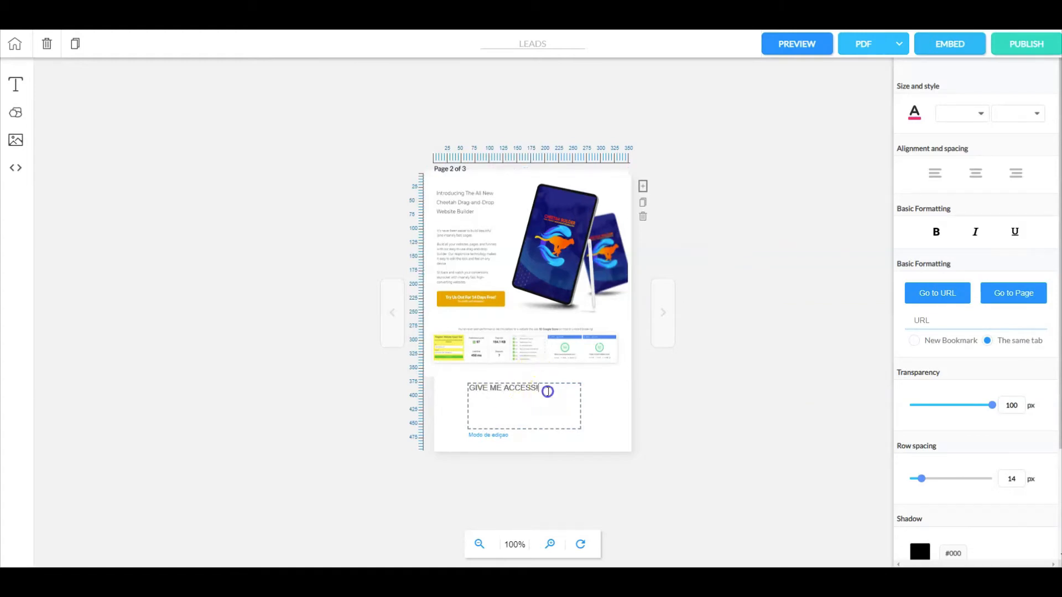
Step: Format the "GIVE ME ACCESS!" text as centered and bold, with near-black color #141415 and font size 20
{"action": "left_click_drag", "start_coordinate": [548, 391], "coordinate": [434, 374]}
{"action": "left_click", "coordinate": [974, 175]}
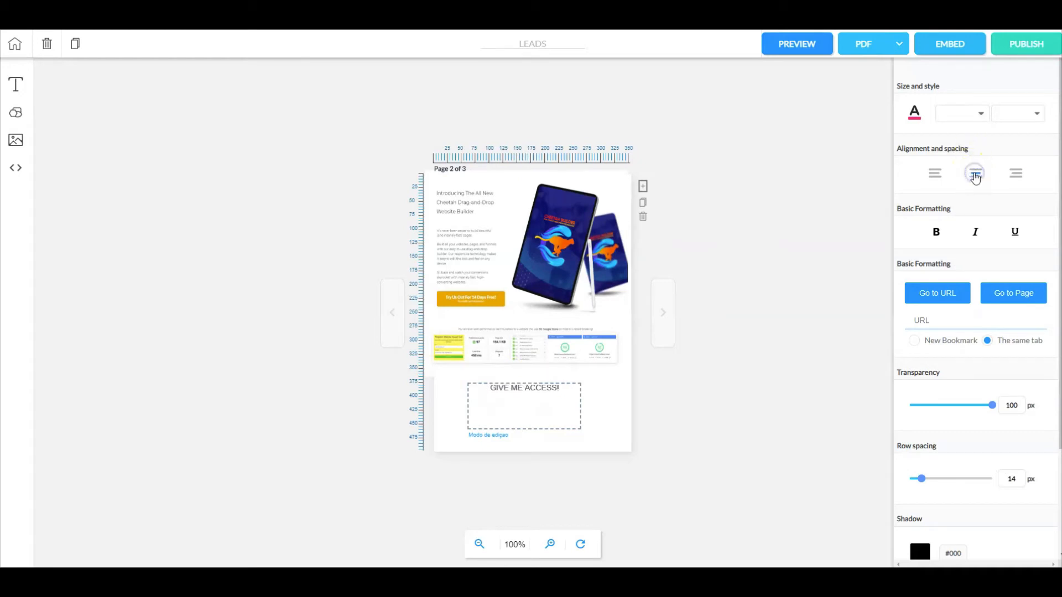
{"action": "left_click", "coordinate": [940, 229]}
{"action": "left_click", "coordinate": [918, 115]}
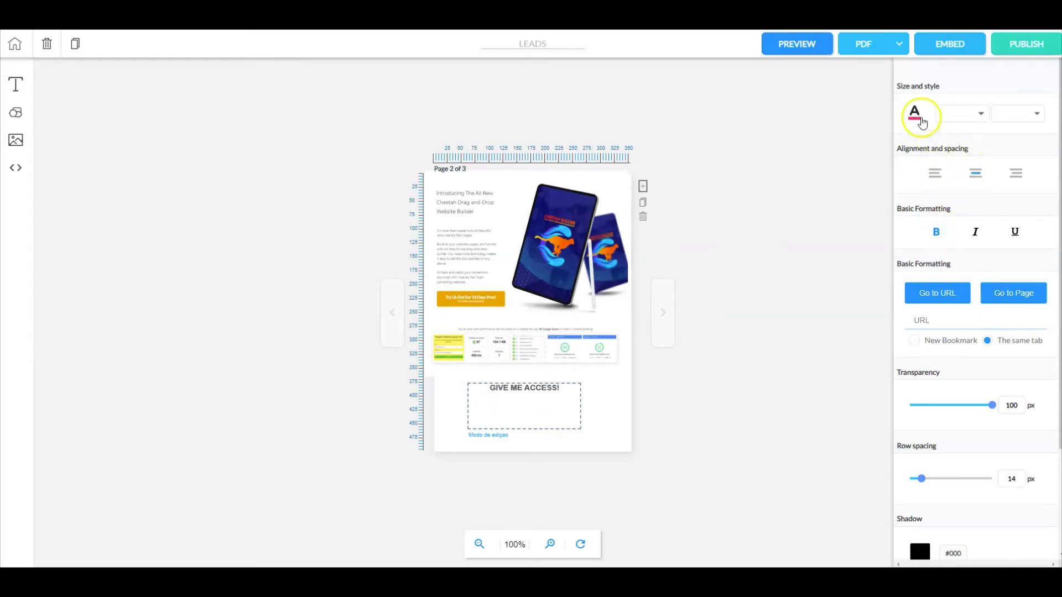
{"action": "left_click", "coordinate": [911, 187]}
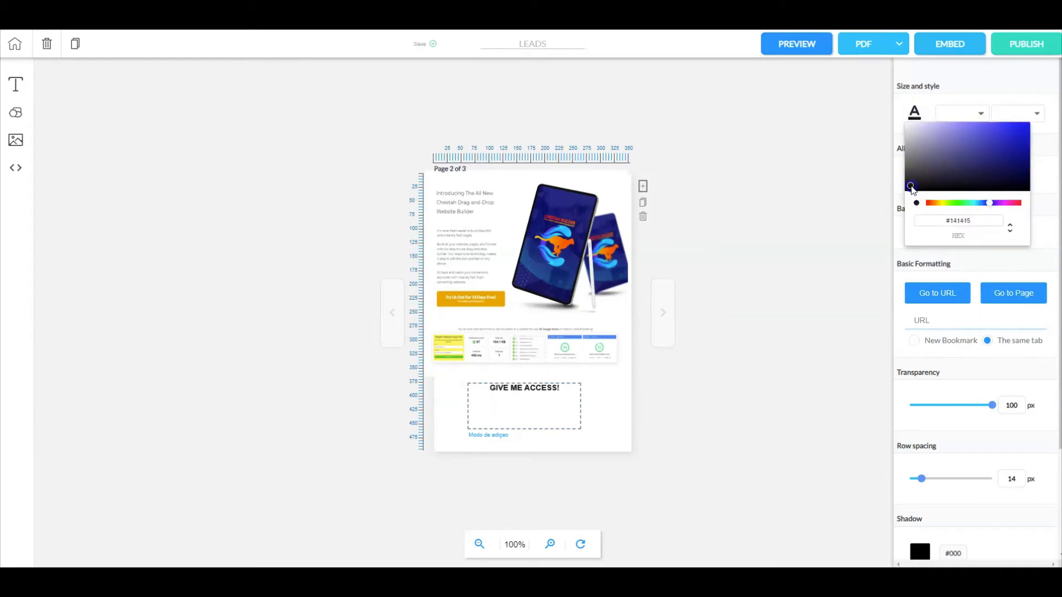
{"action": "left_click", "coordinate": [978, 113]}
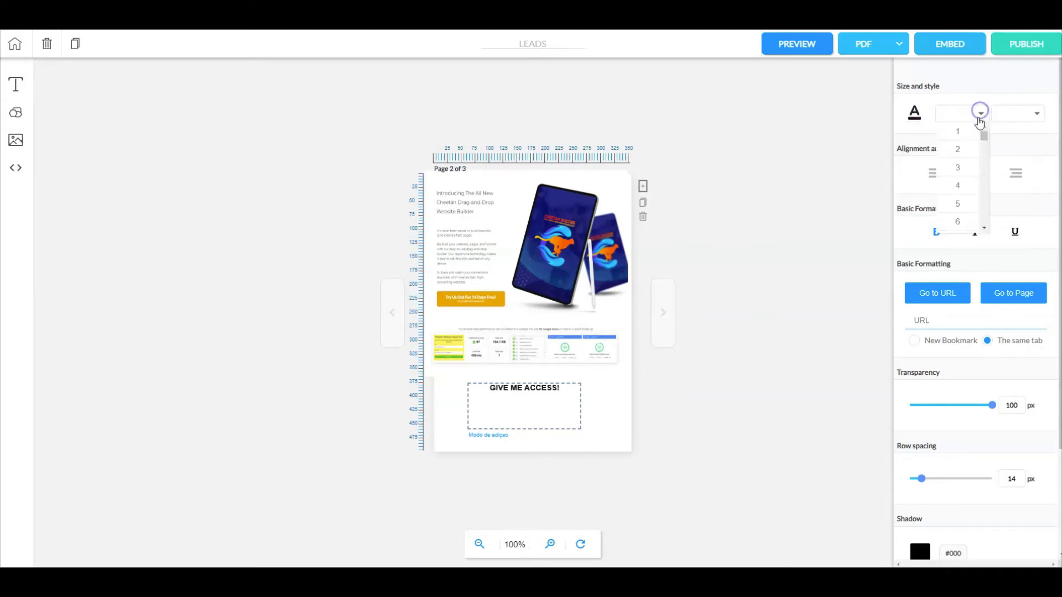
{"action": "scroll", "coordinate": [958, 166], "scroll_direction": "down", "scroll_amount": 2}
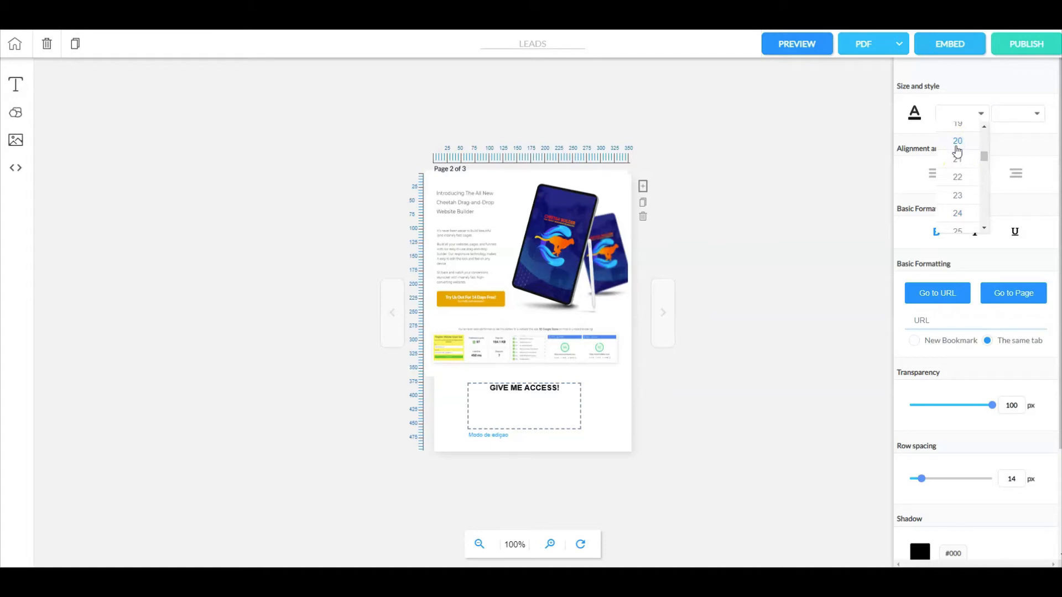
{"action": "left_click", "coordinate": [957, 147]}
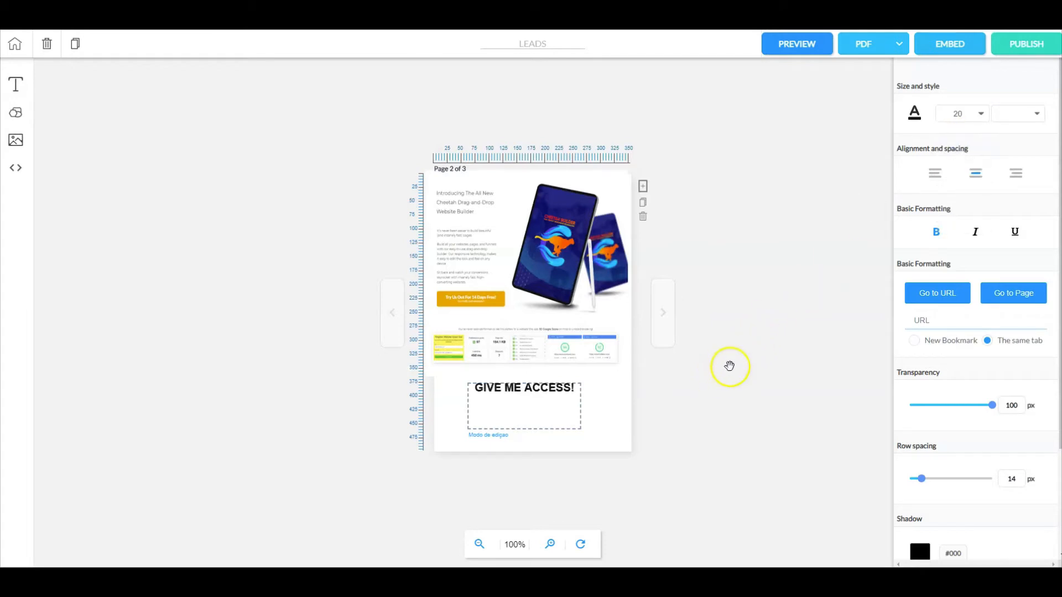
Step: Insert a line break before the "GIVE ME ACCESS!" text and move its box up slightly to about Y 358
{"action": "left_click", "coordinate": [471, 390]}
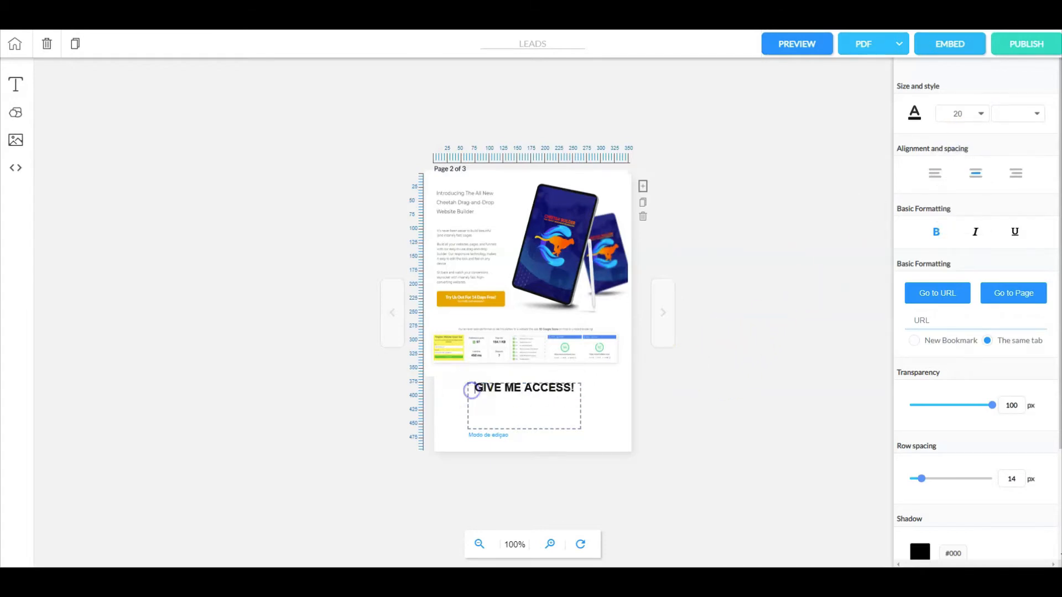
{"action": "key", "text": "Return"}
{"action": "left_click", "coordinate": [521, 395]}
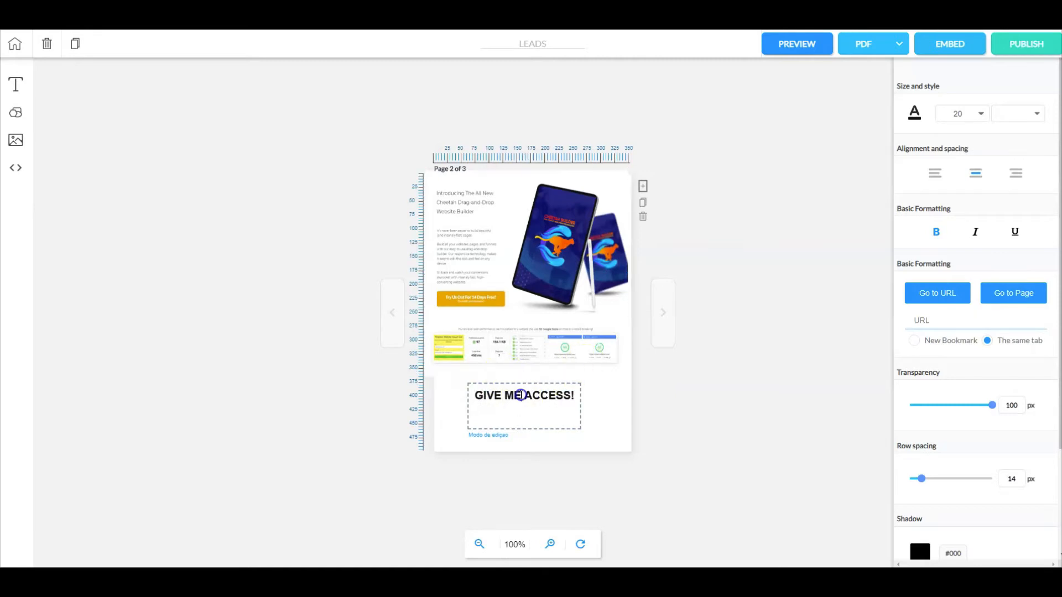
{"action": "left_click", "coordinate": [610, 407]}
{"action": "mouse_move", "coordinate": [541, 406]}
{"action": "left_mouse_down"}
{"action": "mouse_move", "coordinate": [542, 391]}
{"action": "mouse_move", "coordinate": [544, 401]}
{"action": "left_mouse_up"}
Step: Link the "GIVE ME ACCESS!" text to the same magazine-leads URL, opening in the same tab
{"action": "double_click", "coordinate": [542, 398]}
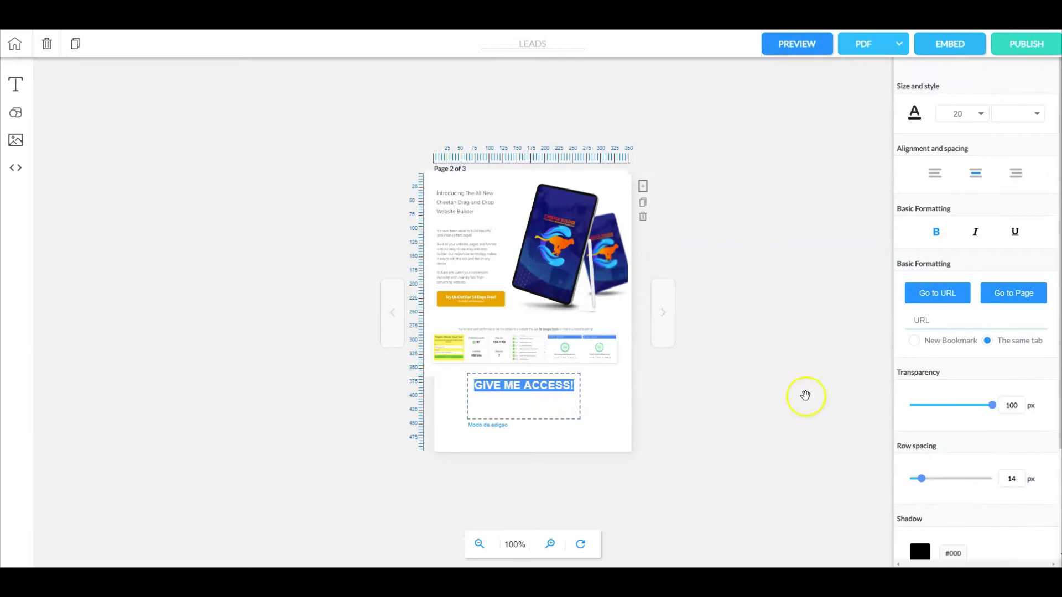
{"action": "left_click", "coordinate": [939, 322]}
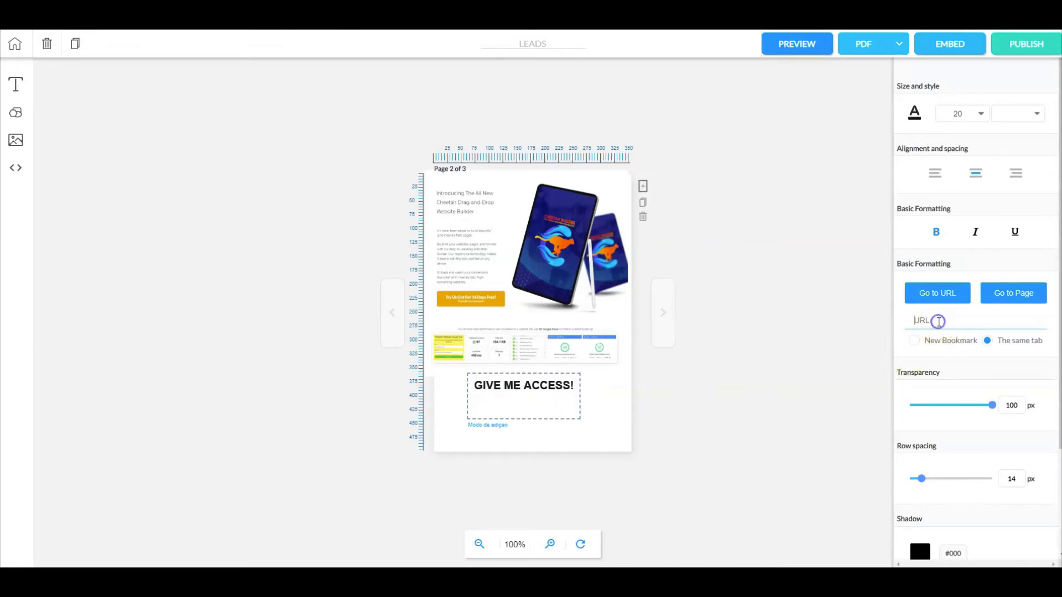
{"action": "key", "text": "ctrl+v"}
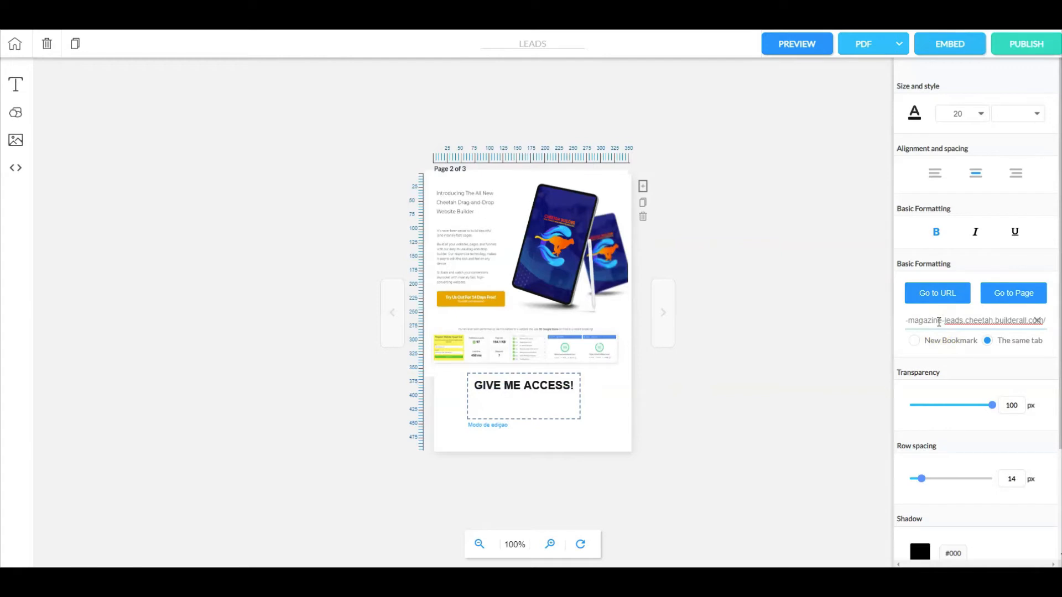
{"action": "left_click", "coordinate": [823, 361]}
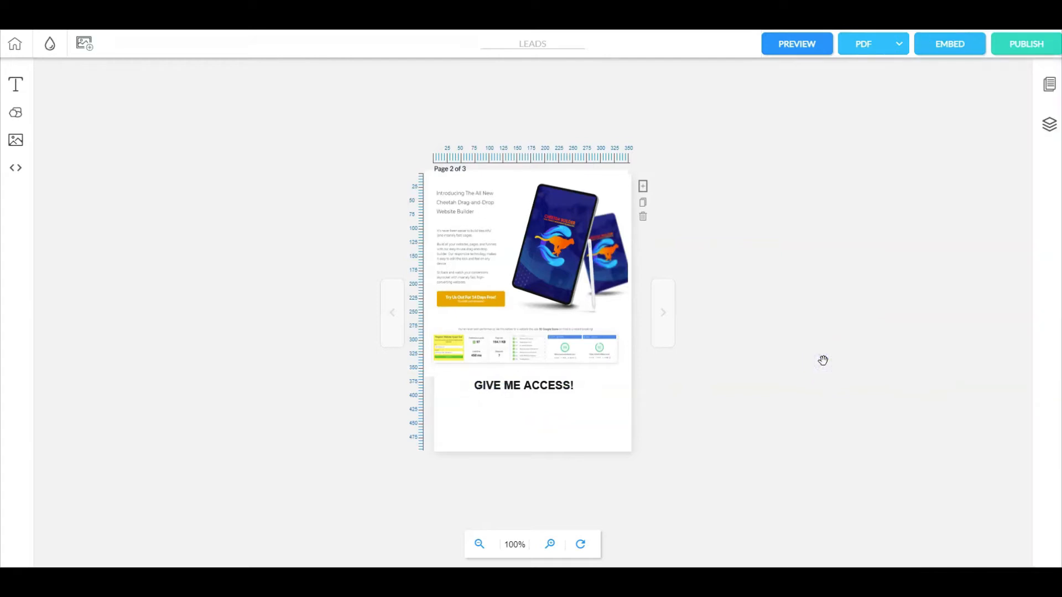
{"action": "left_click", "coordinate": [568, 278]}
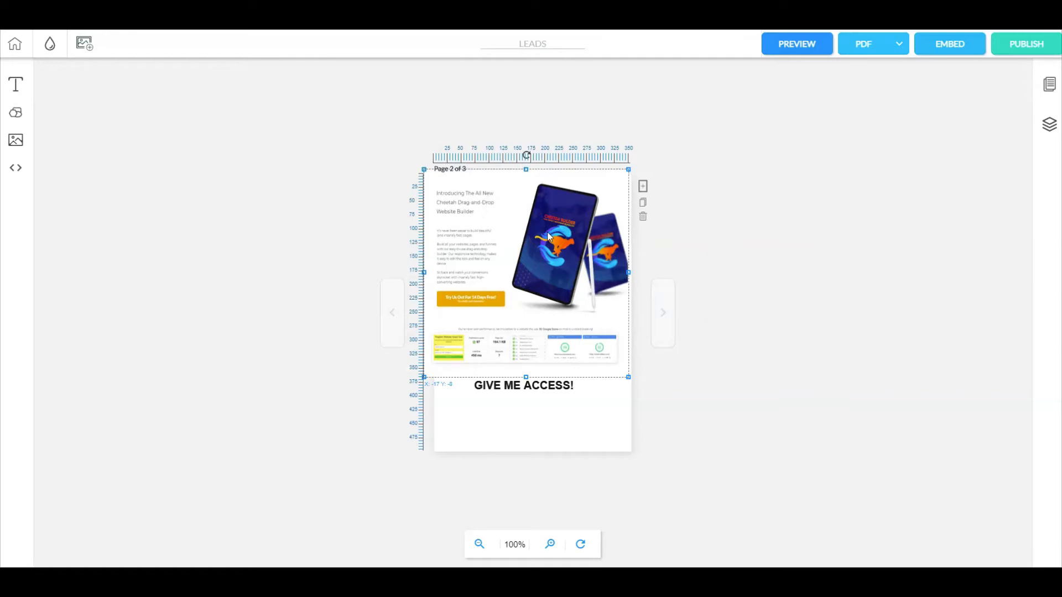
{"action": "left_click", "coordinate": [530, 199]}
{"action": "left_click", "coordinate": [525, 387]}
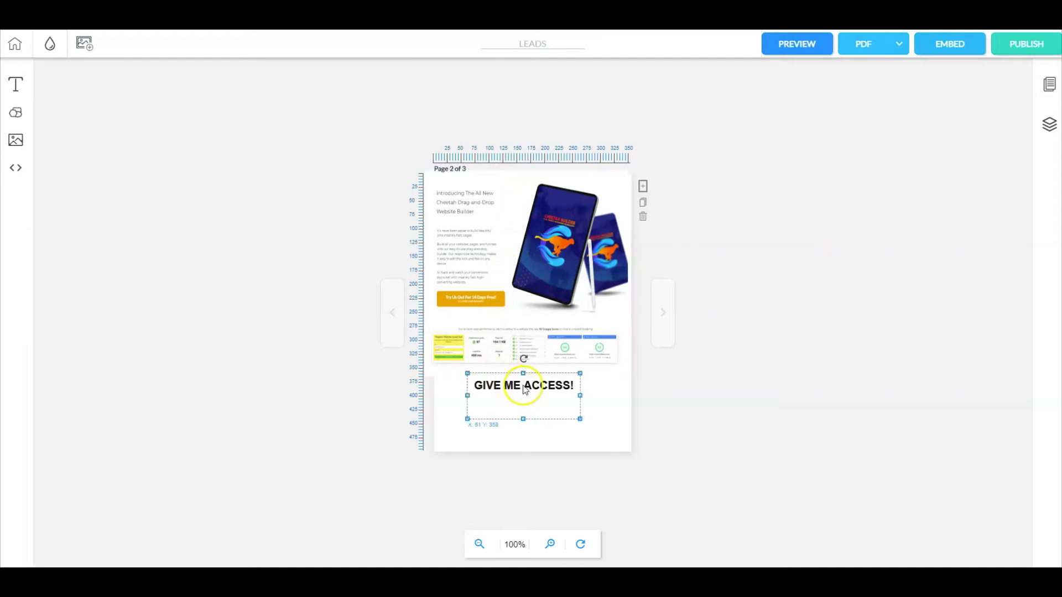
{"action": "left_click", "coordinate": [667, 359]}
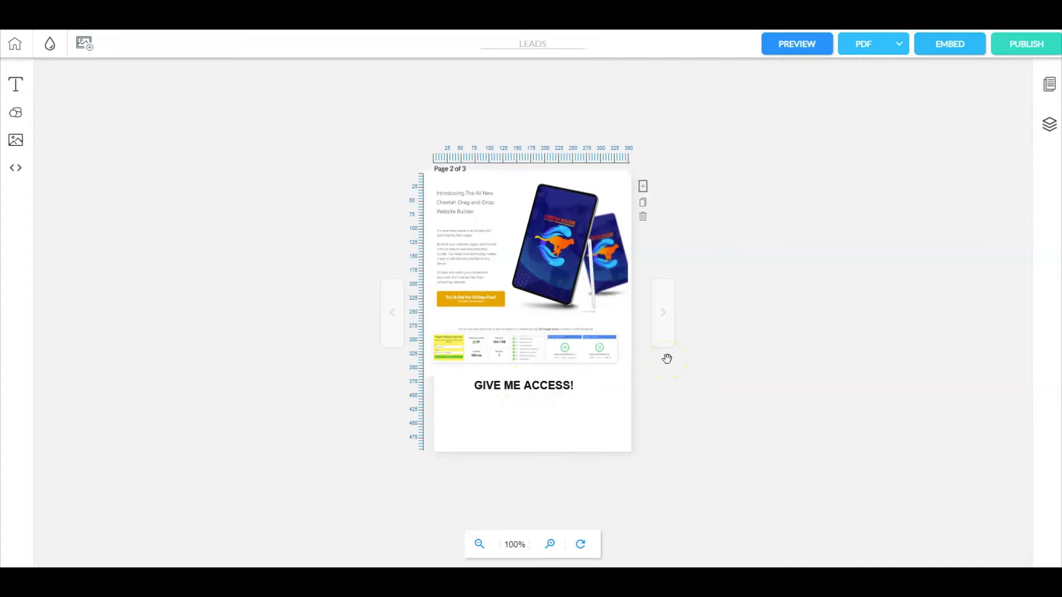
{"action": "left_click", "coordinate": [486, 260]}
{"action": "left_click", "coordinate": [471, 301]}
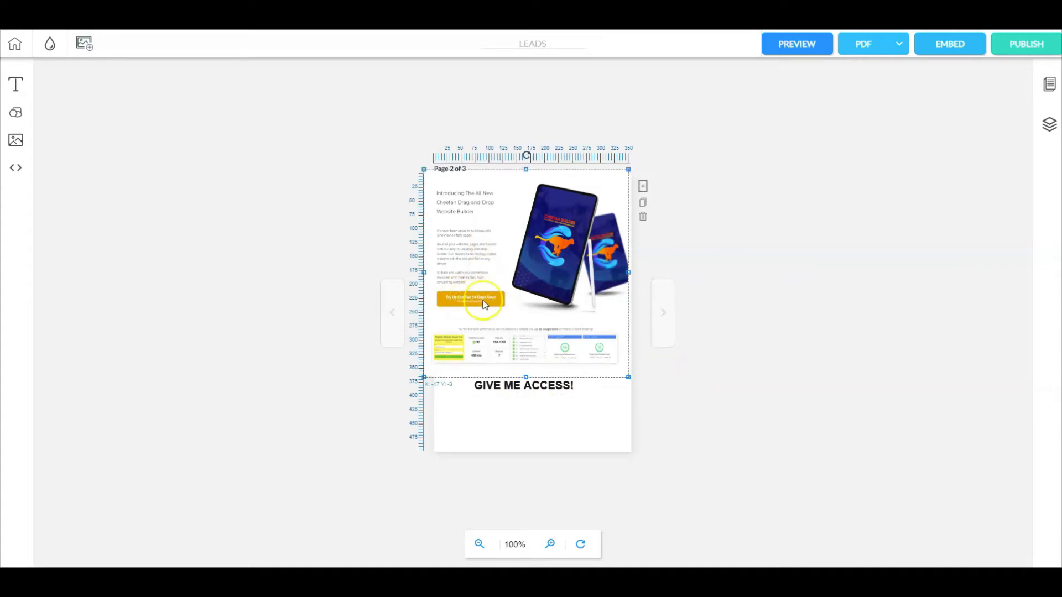
{"action": "left_click", "coordinate": [739, 309]}
{"action": "left_click", "coordinate": [557, 262]}
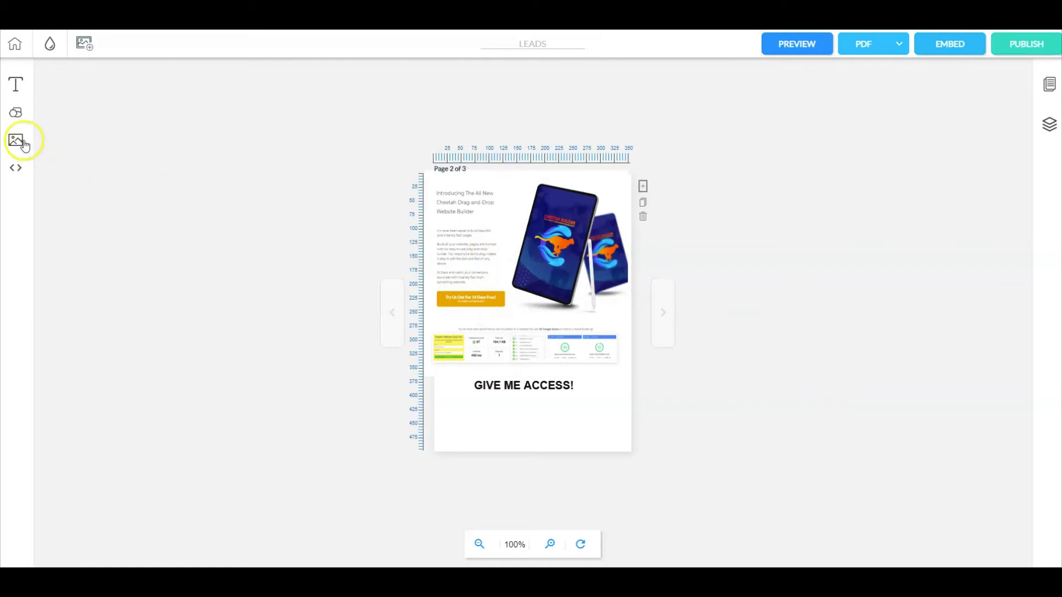
Step: Add a square shape to page 2, then move and resize it to cover the picture's orange trial button
{"action": "left_click", "coordinate": [12, 113]}
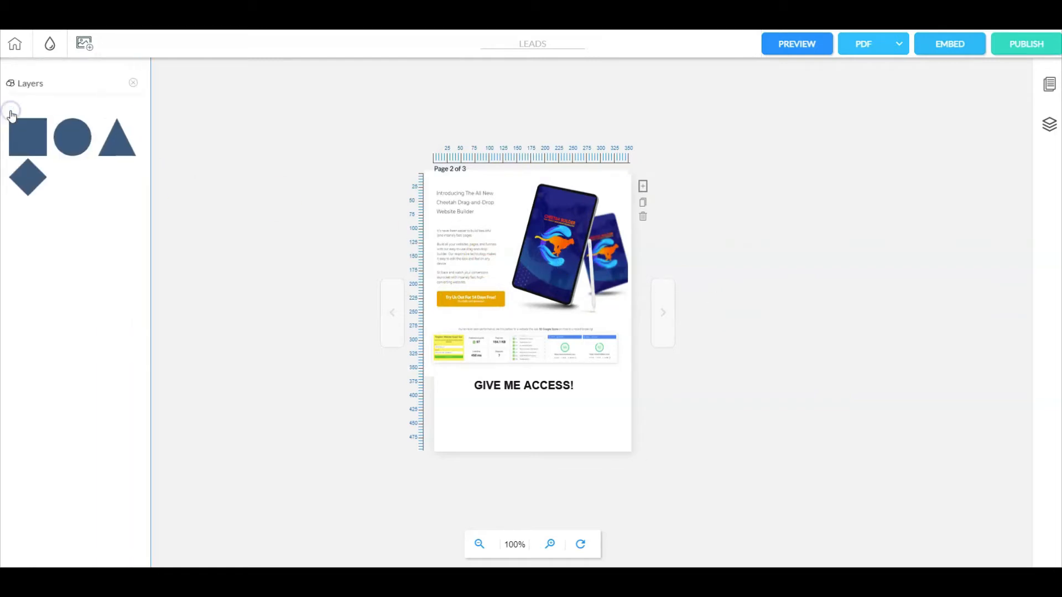
{"action": "left_click", "coordinate": [23, 138]}
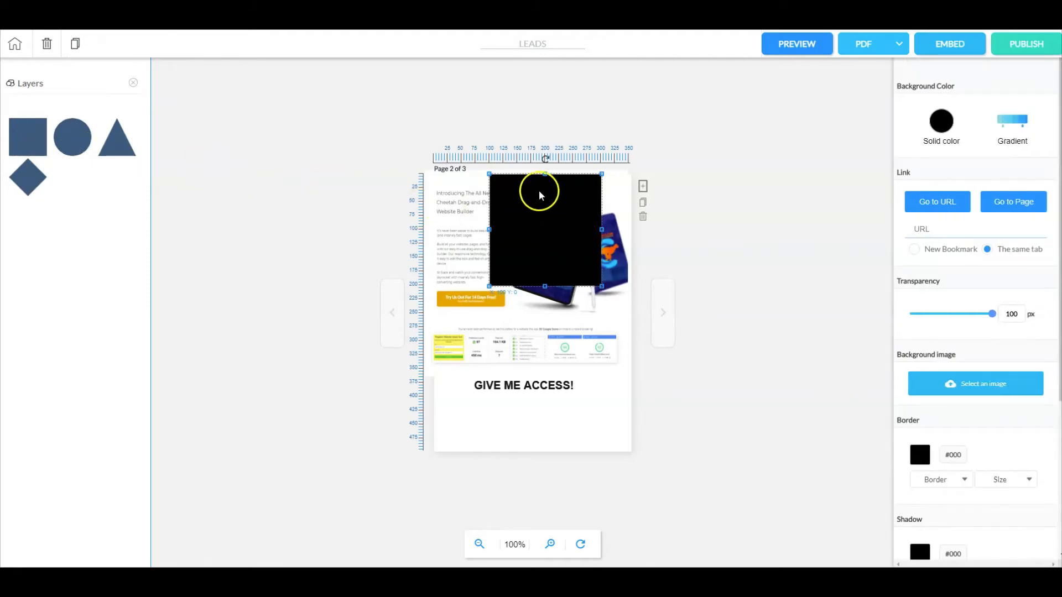
{"action": "left_click_drag", "start_coordinate": [545, 174], "coordinate": [510, 300]}
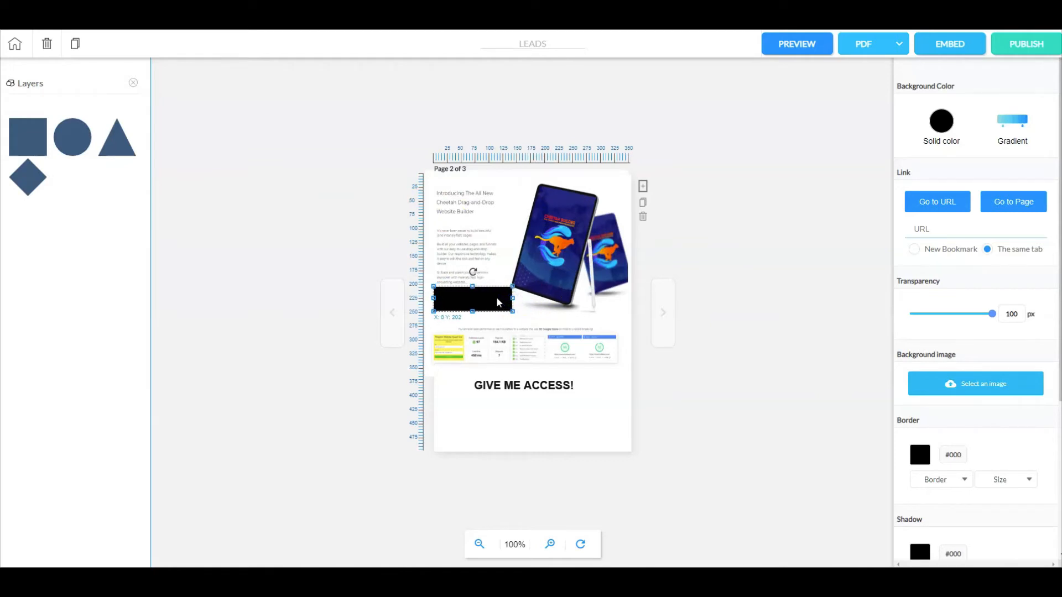
Step: Link the rectangle over the orange button to the magazine-leads URL and set its transparency to 0
{"action": "left_click", "coordinate": [923, 229]}
{"action": "key", "text": "ctrl+v"}
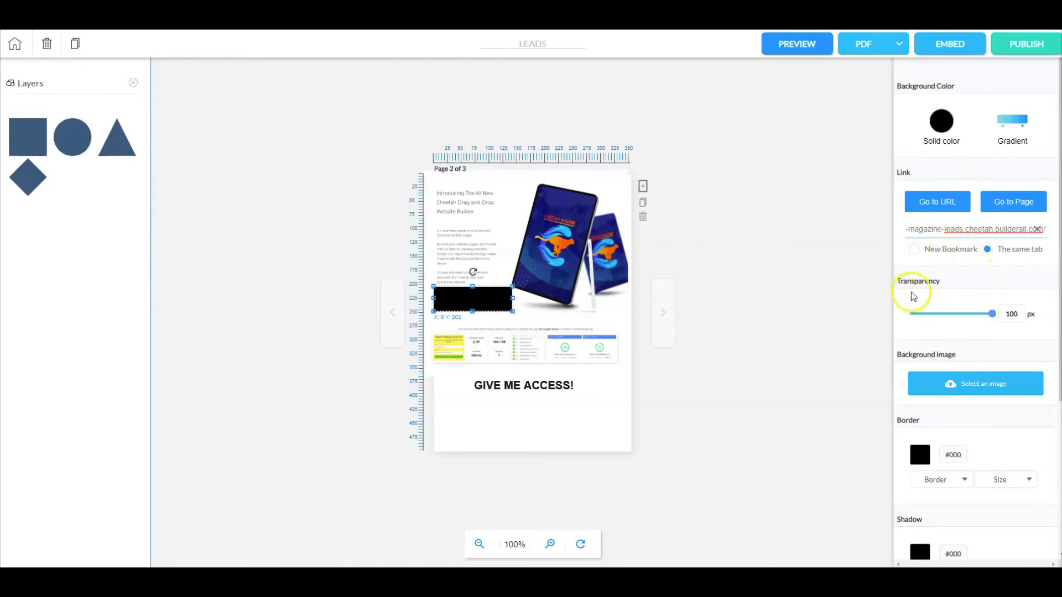
{"action": "left_click_drag", "start_coordinate": [991, 314], "coordinate": [905, 319]}
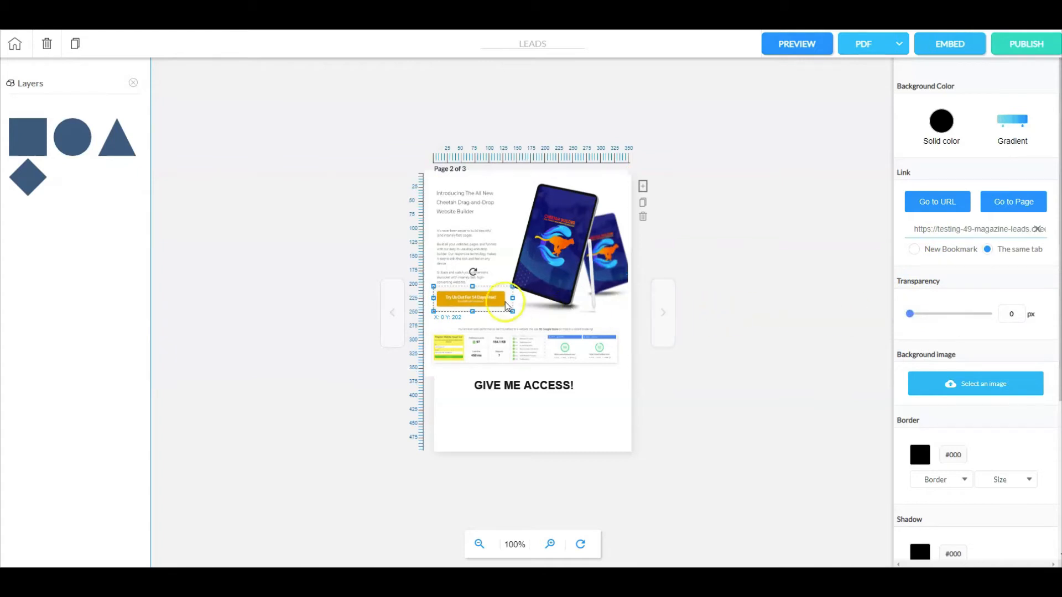
{"action": "left_click", "coordinate": [766, 301]}
{"action": "left_click", "coordinate": [476, 303]}
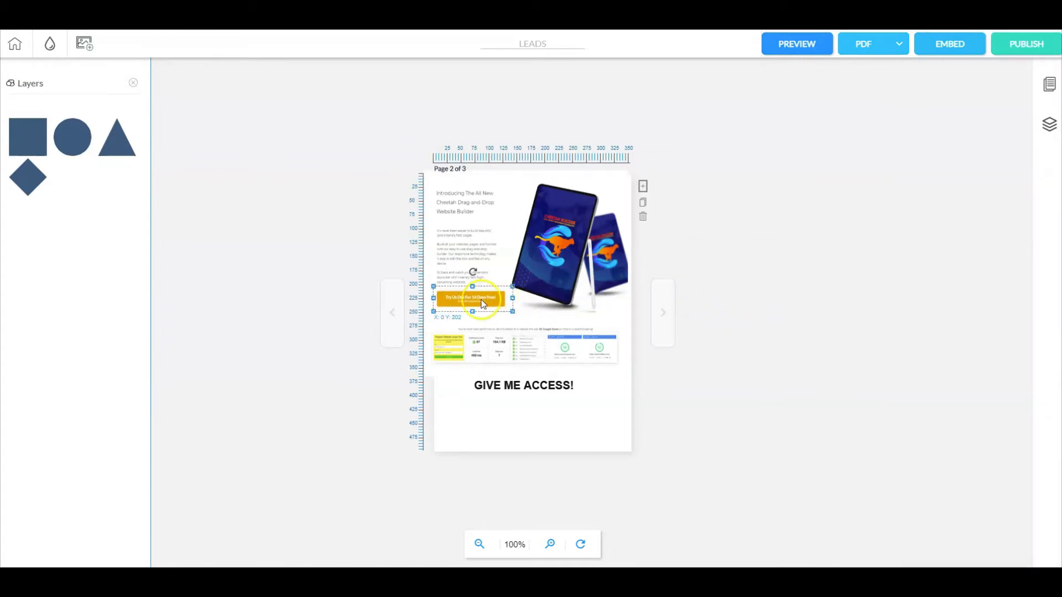
{"action": "left_click", "coordinate": [822, 230]}
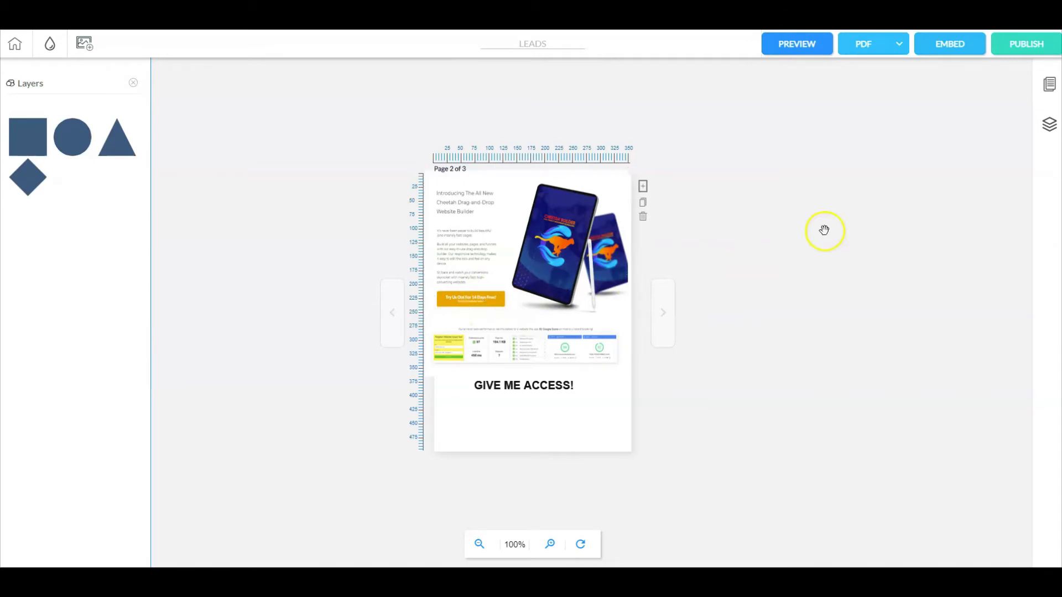
Step: Go to page 3, close the shape library, and add an iframe element positioned at about X 4, Y 10
{"action": "left_click", "coordinate": [664, 313]}
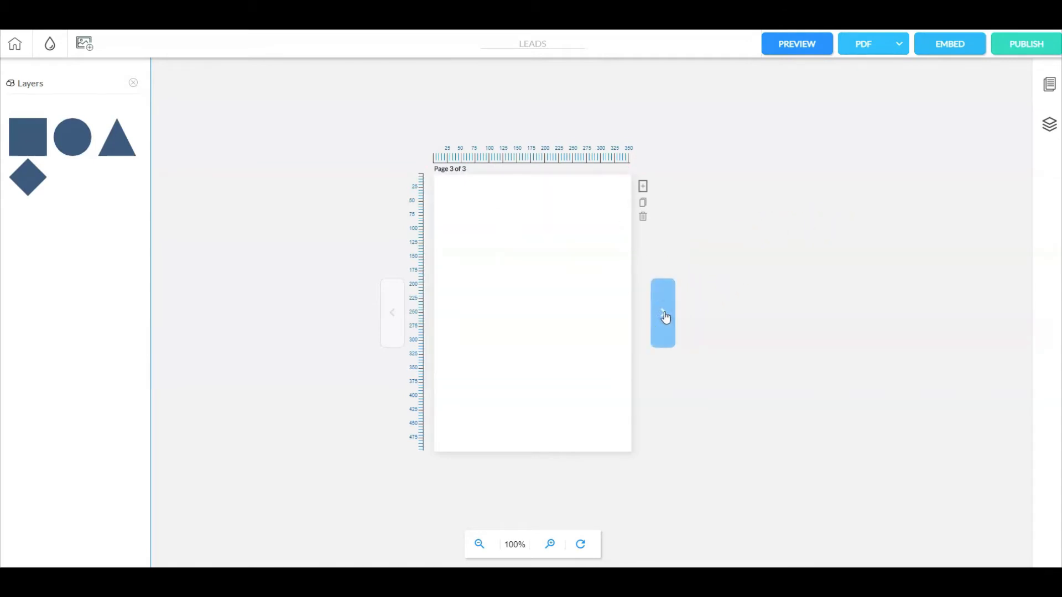
{"action": "left_click", "coordinate": [132, 83]}
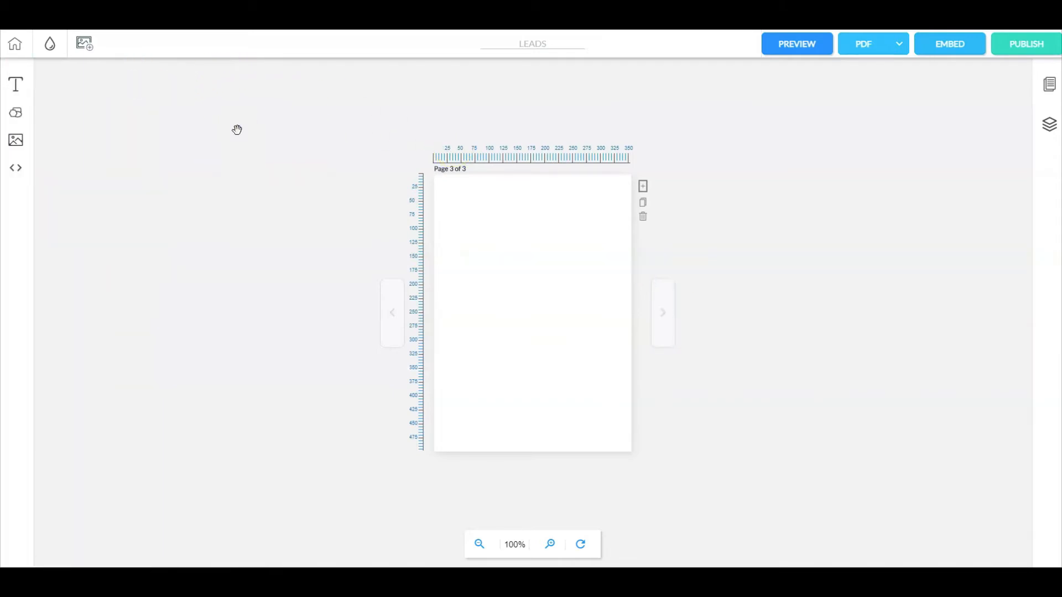
{"action": "left_click", "coordinate": [16, 169]}
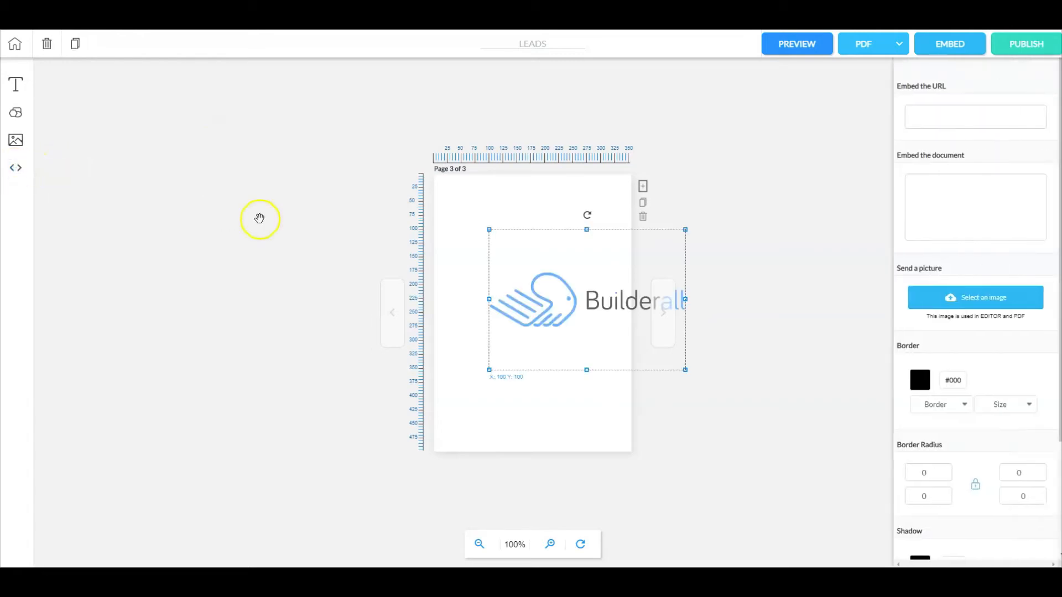
{"action": "left_click_drag", "start_coordinate": [587, 313], "coordinate": [534, 264]}
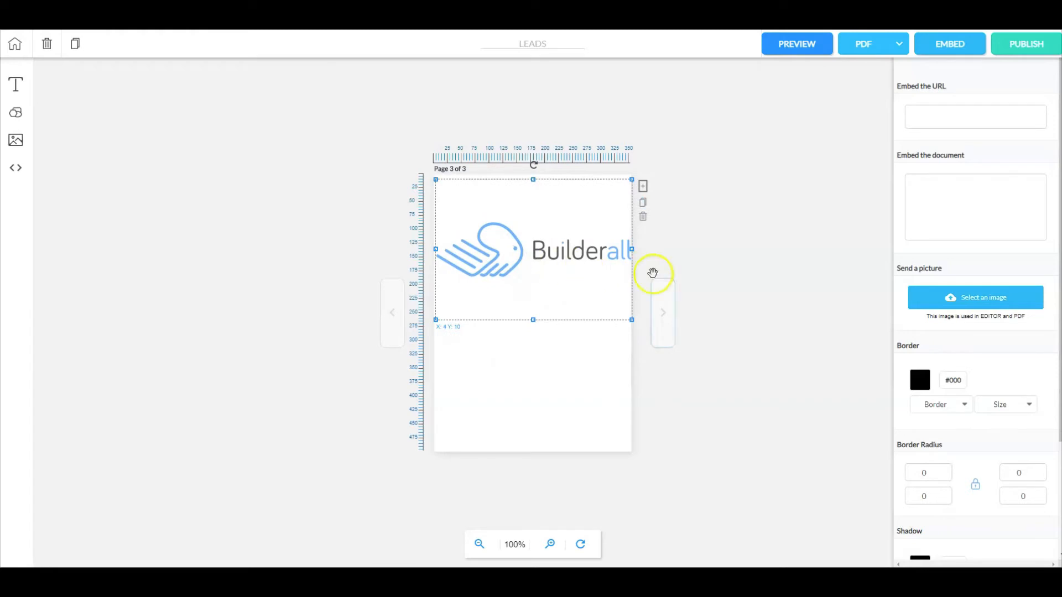
Step: Use the 5minwceo picture as the iframe's image on page 3 and shift the element to about X -7, Y 10
{"action": "left_click", "coordinate": [982, 299]}
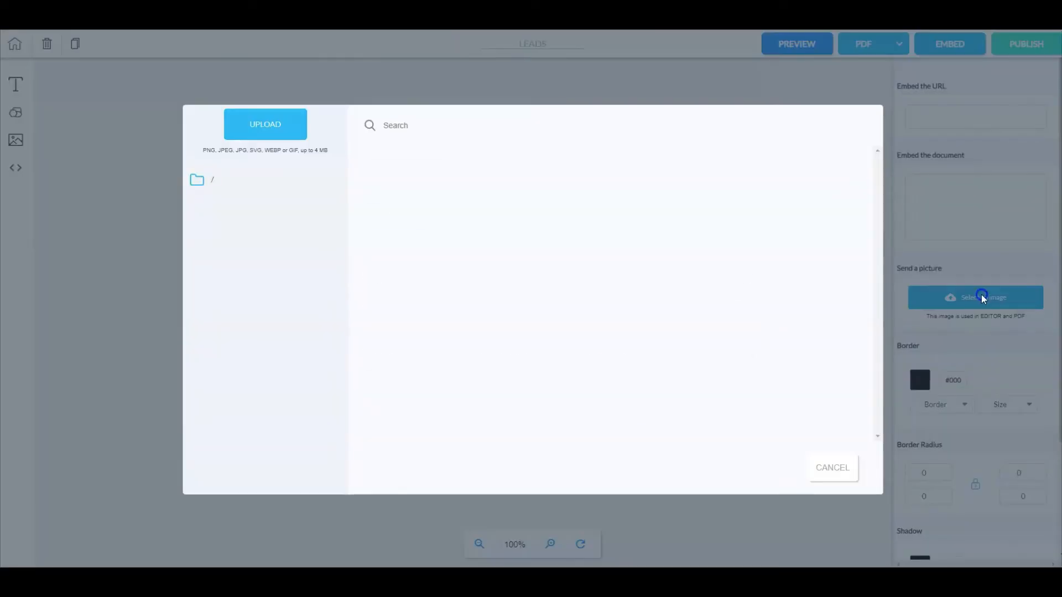
{"action": "mouse_move", "coordinate": [491, 190]}
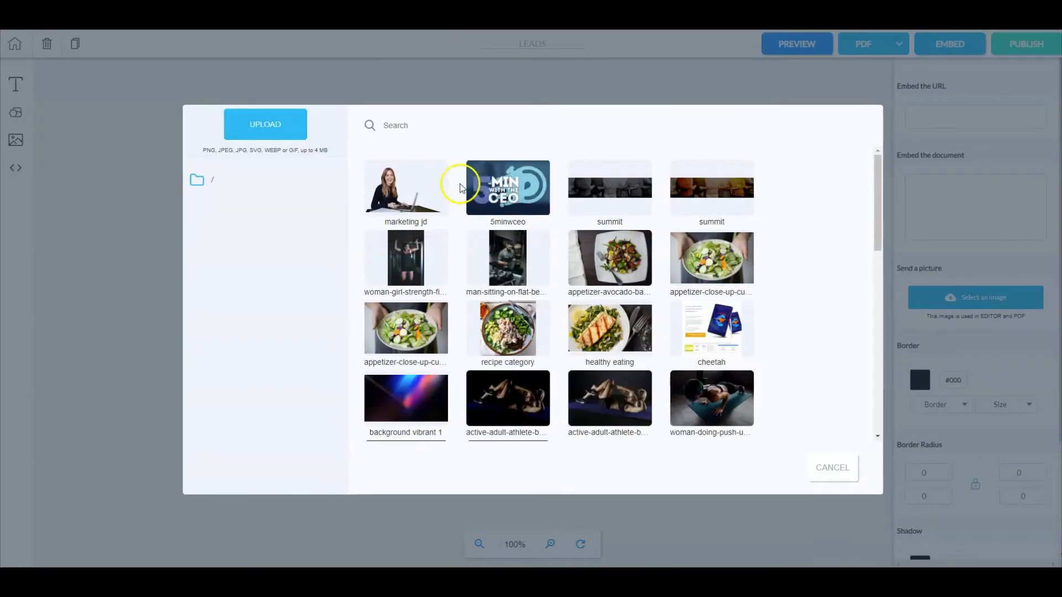
{"action": "left_click", "coordinate": [492, 188]}
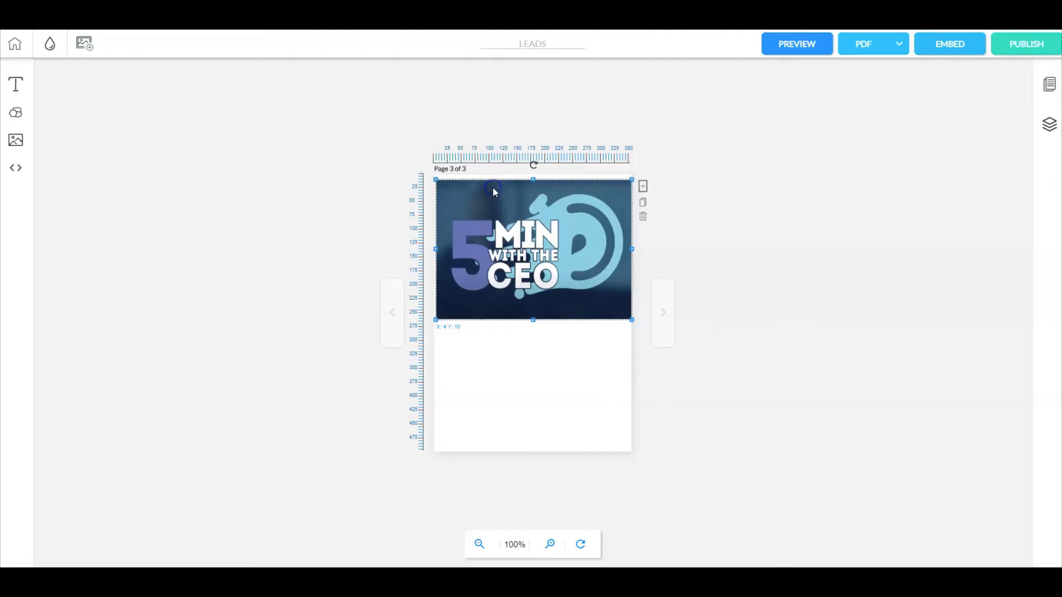
{"action": "left_click_drag", "start_coordinate": [586, 263], "coordinate": [579, 263]}
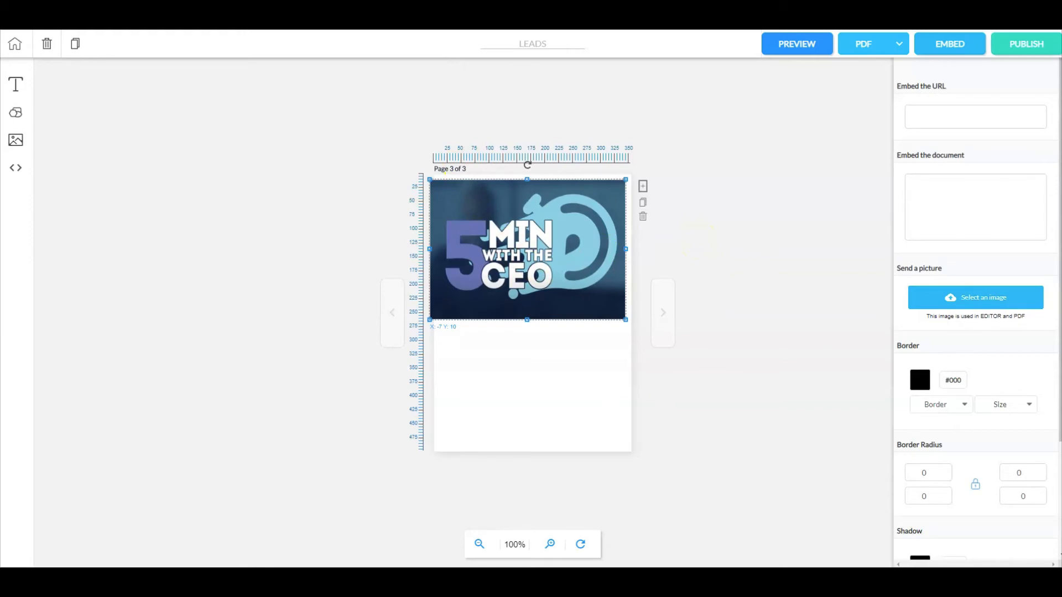
Step: Switch to YouTube and copy the iframe embed code of the "5 Minutes with the CEO / EP 9." video
{"action": "left_click", "coordinate": [442, 6]}
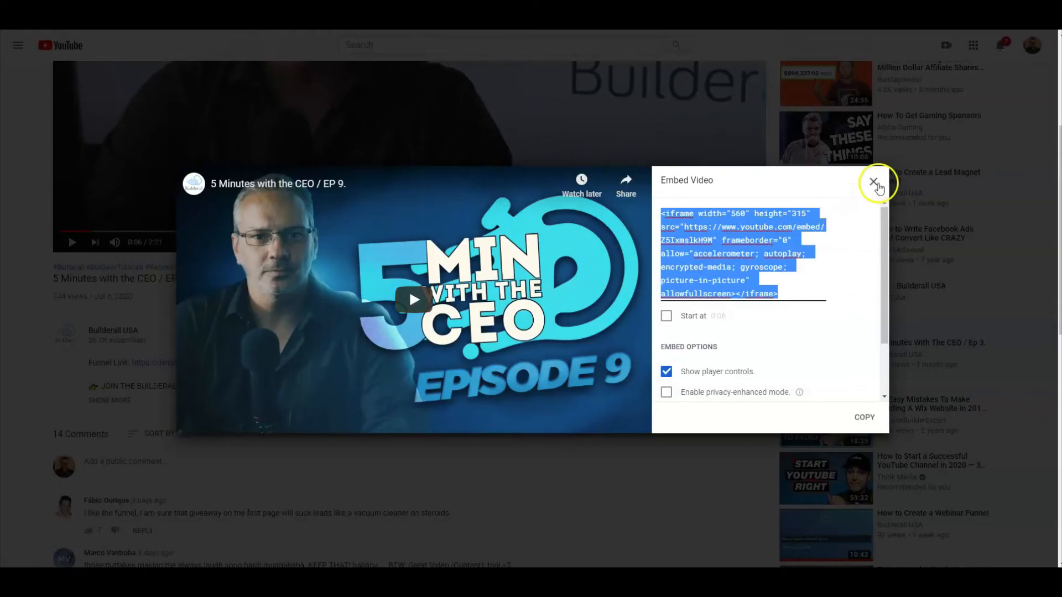
{"action": "left_click", "coordinate": [873, 182]}
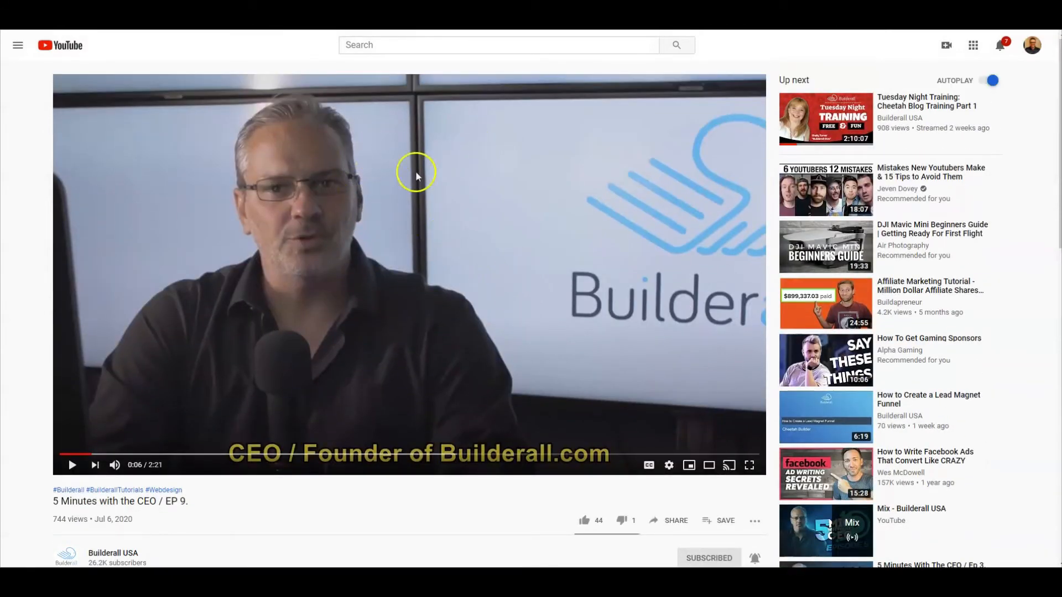
{"action": "scroll", "coordinate": [493, 208], "scroll_direction": "down", "scroll_amount": 4}
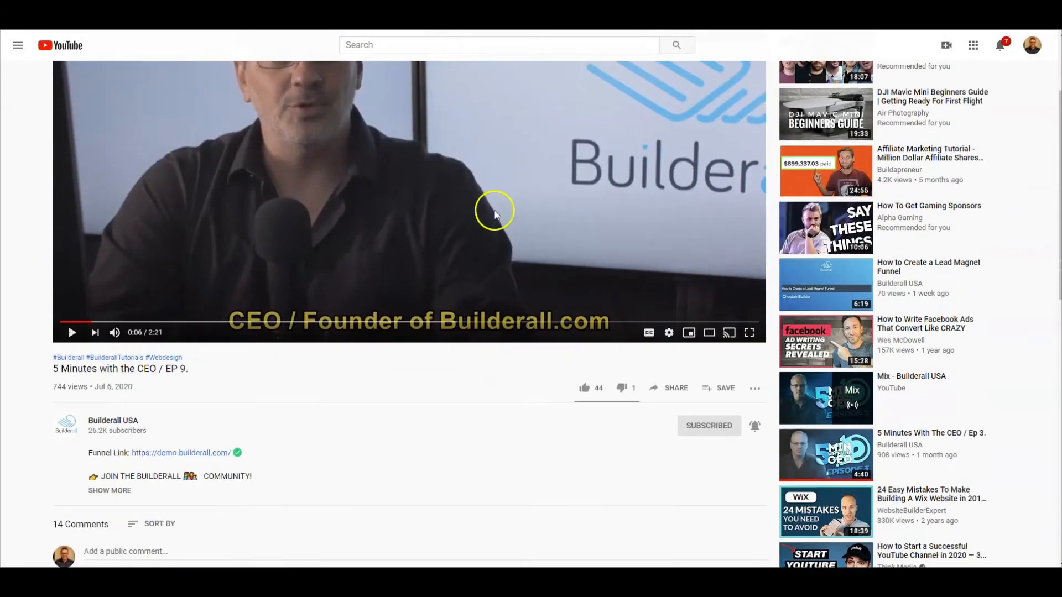
{"action": "left_click", "coordinate": [672, 297]}
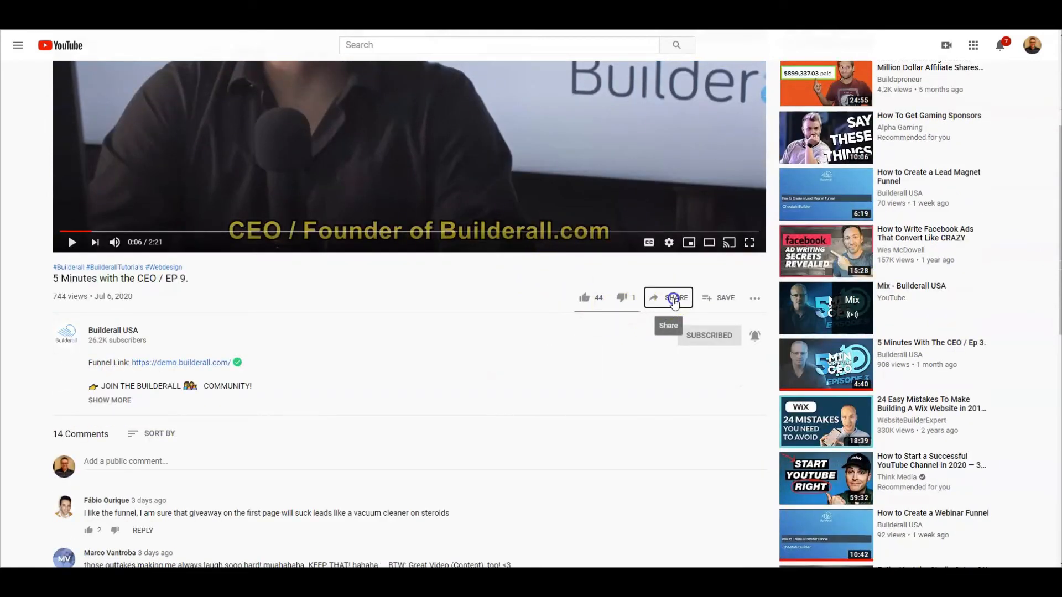
{"action": "left_click", "coordinate": [418, 264]}
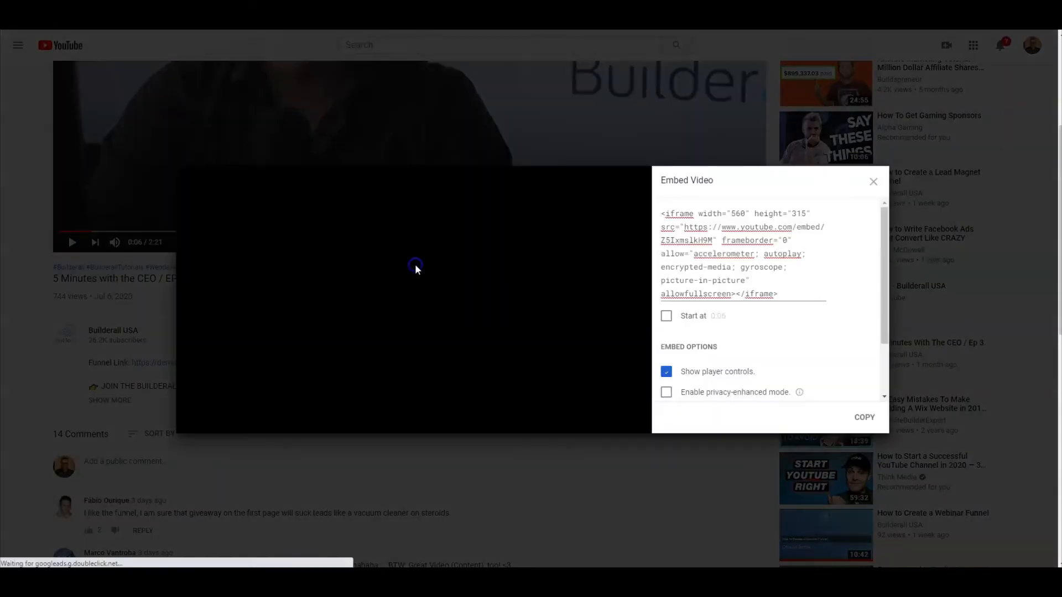
{"action": "left_click", "coordinate": [690, 229]}
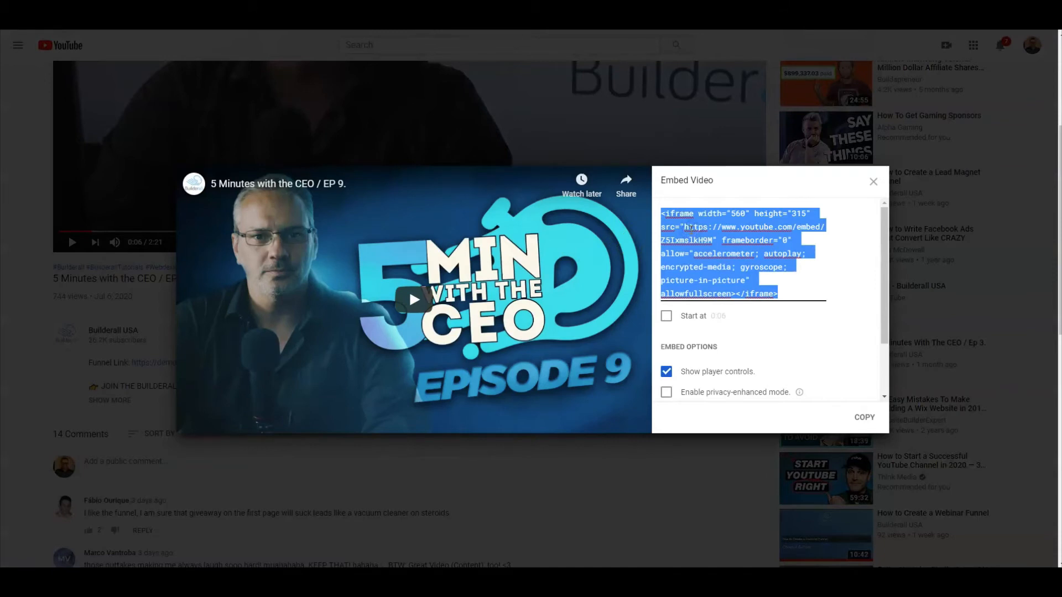
{"action": "right_click", "coordinate": [708, 229]}
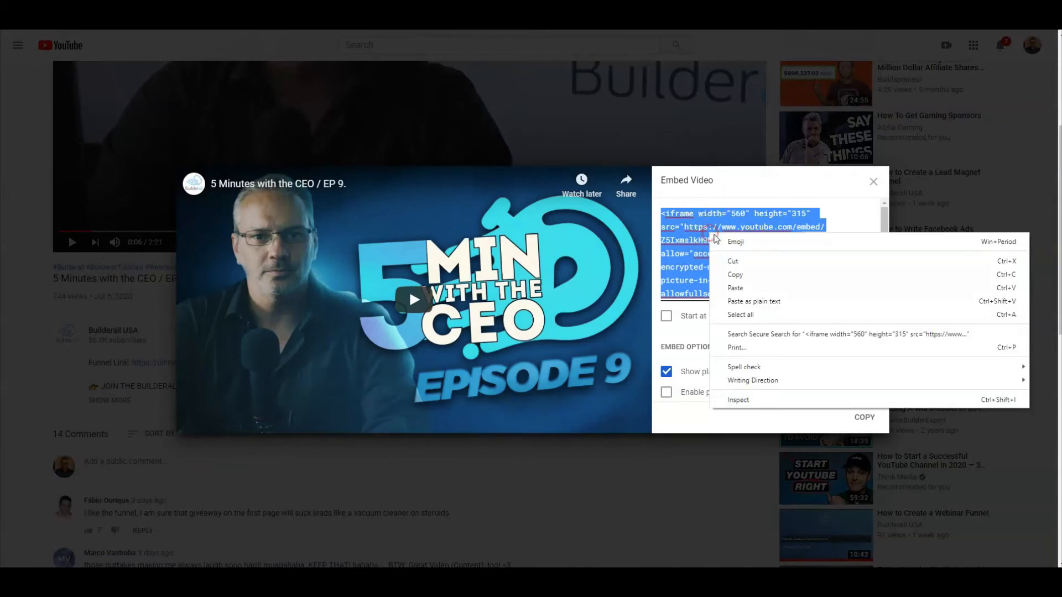
{"action": "left_click", "coordinate": [733, 272]}
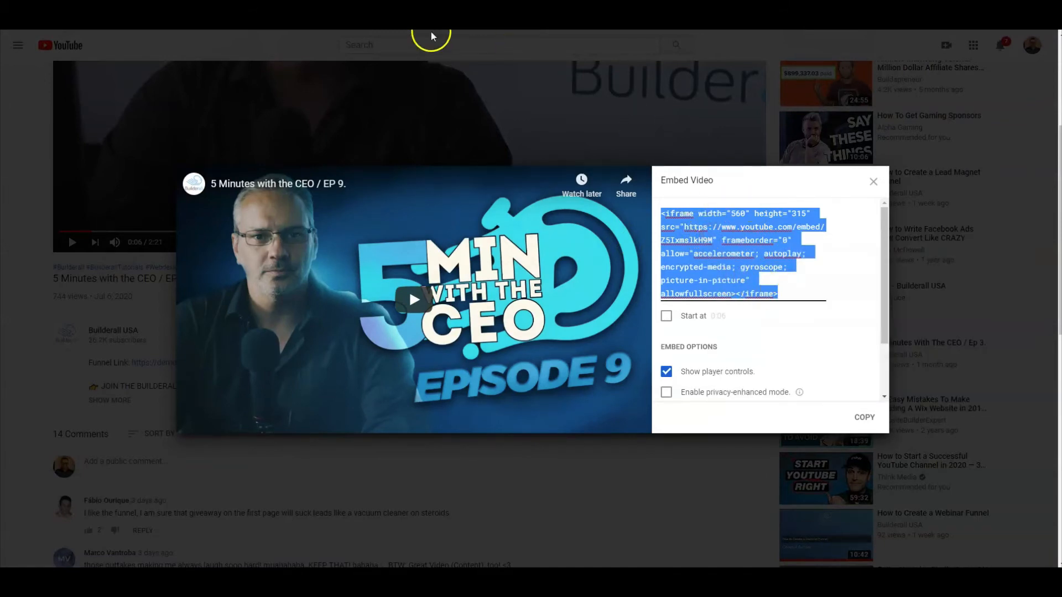
Step: Return to the magazine editor and paste the YouTube embed code as the iframe's embedded document
{"action": "left_click", "coordinate": [177, 4]}
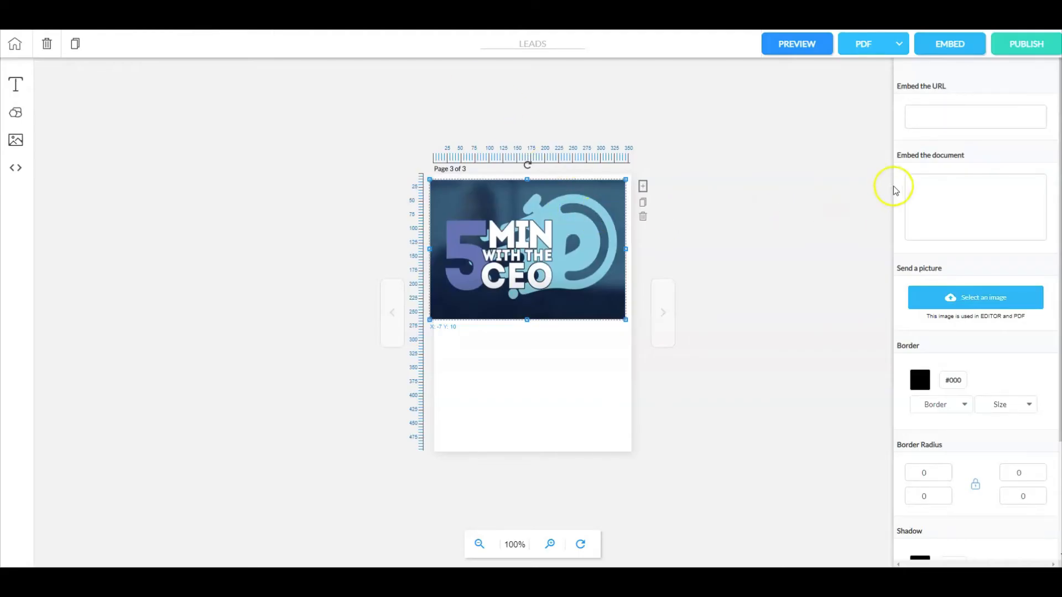
{"action": "left_click", "coordinate": [933, 183]}
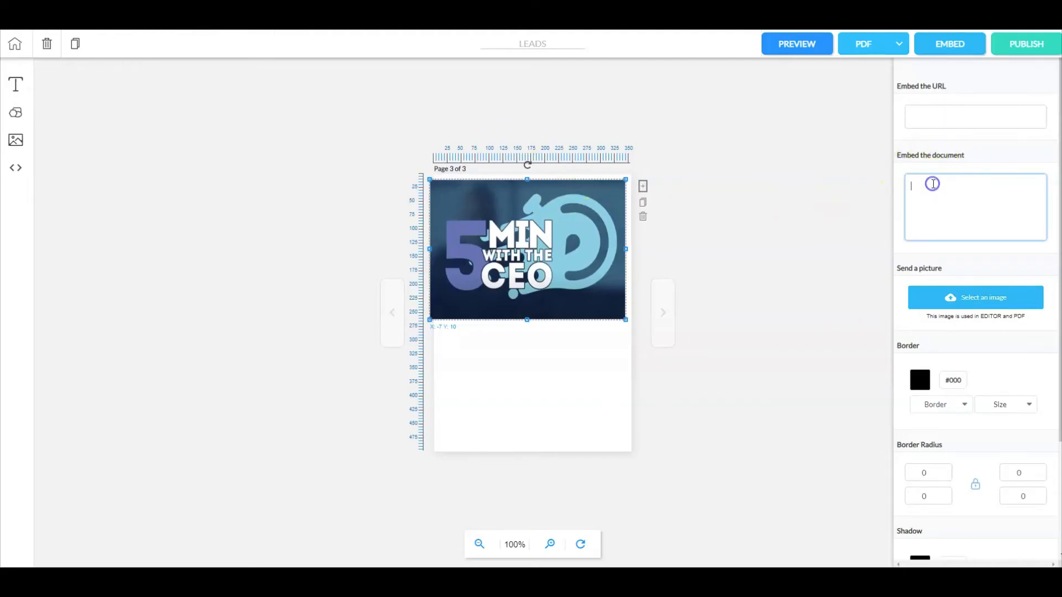
{"action": "right_click", "coordinate": [933, 184]}
{"action": "left_click", "coordinate": [957, 271]}
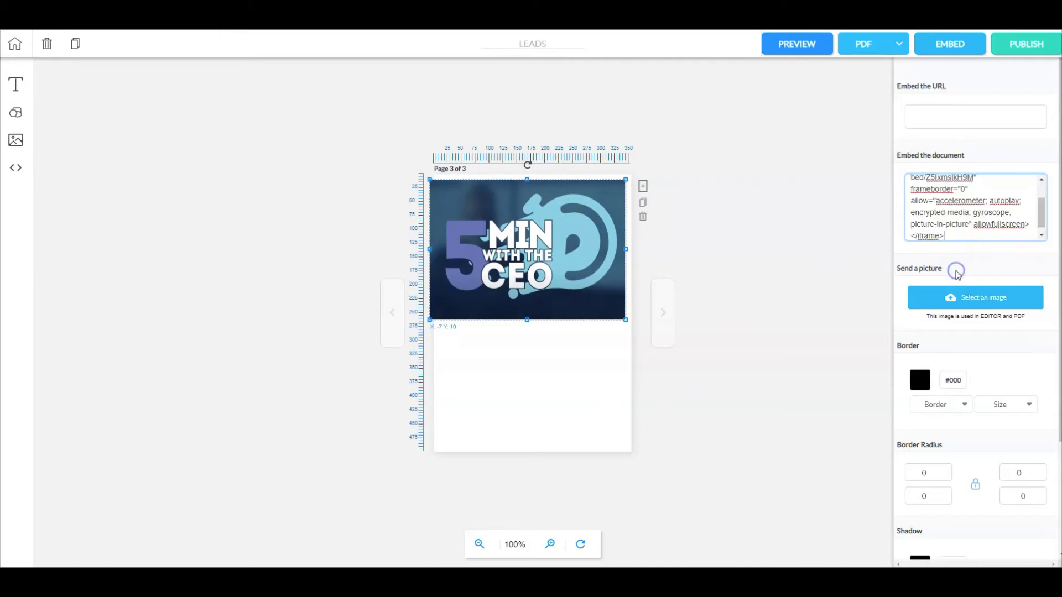
{"action": "left_click", "coordinate": [845, 233]}
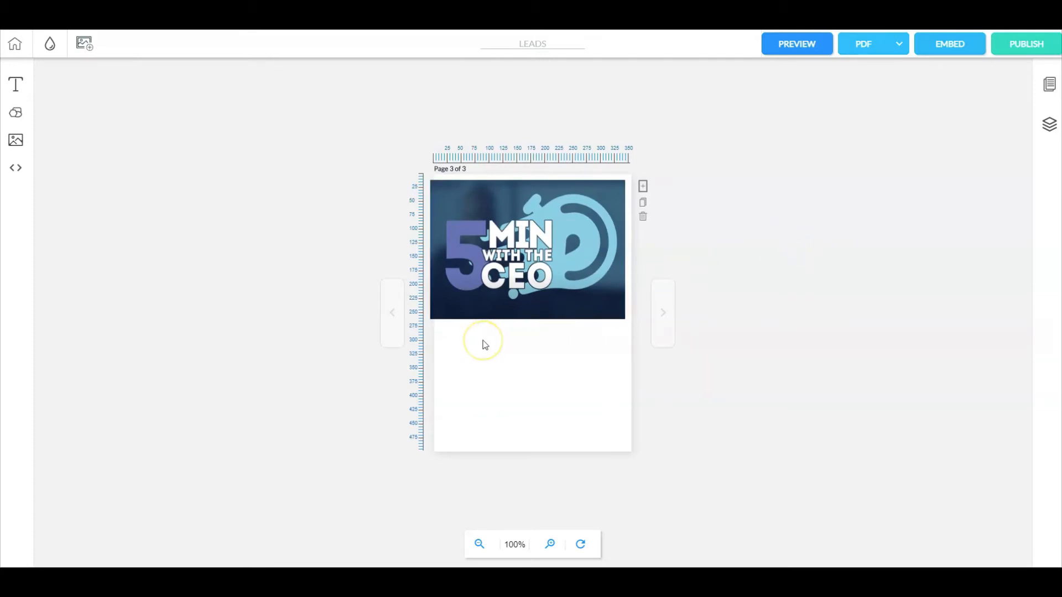
Step: Add a square shape below the iframe on page 3 and flatten it into a bar at about X 70, Y 305
{"action": "left_click", "coordinate": [14, 114]}
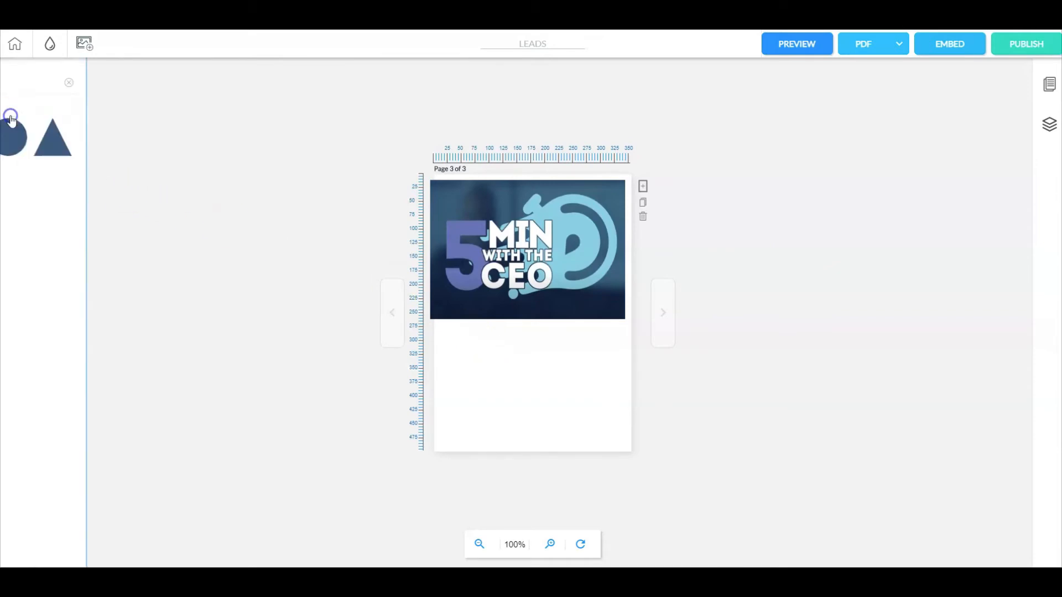
{"action": "left_click", "coordinate": [30, 128]}
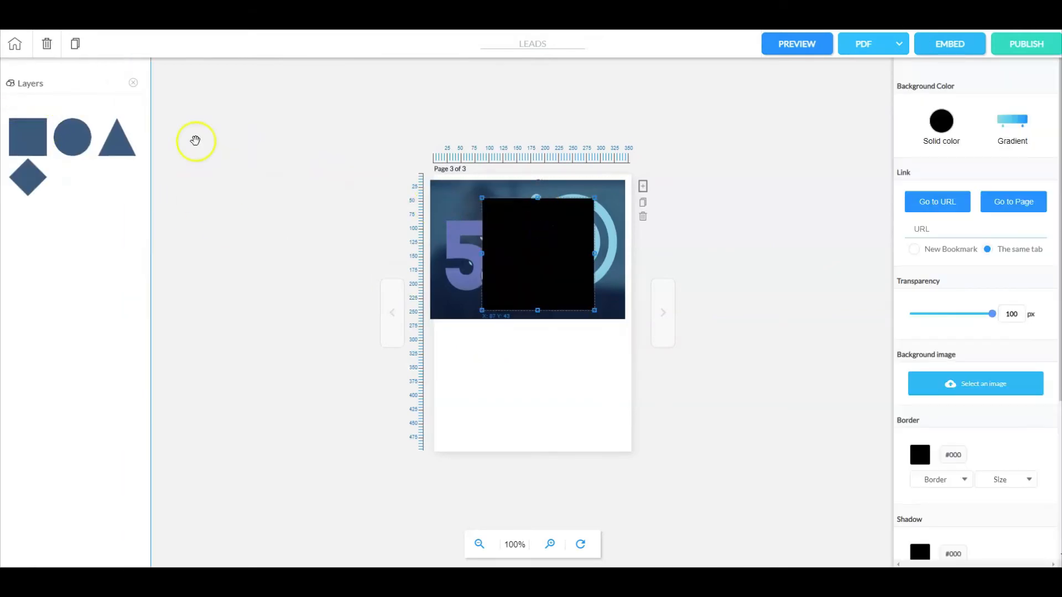
{"action": "left_click_drag", "start_coordinate": [544, 228], "coordinate": [529, 360]}
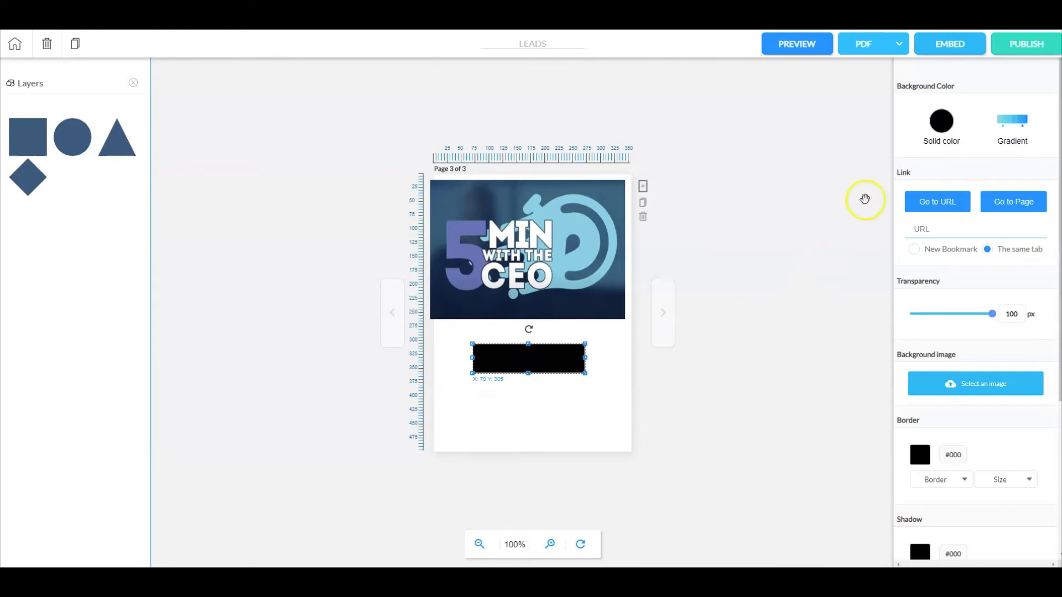
Step: Fill the bar with solid red #F30606 and close the shape library
{"action": "left_click", "coordinate": [945, 134]}
{"action": "left_click", "coordinate": [1043, 149]}
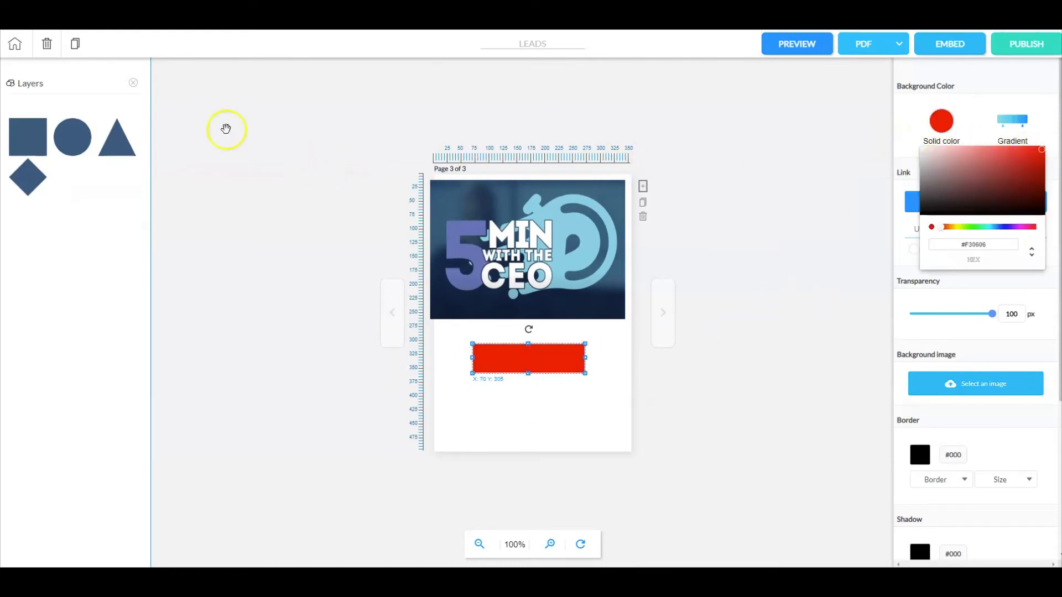
{"action": "left_click", "coordinate": [133, 82]}
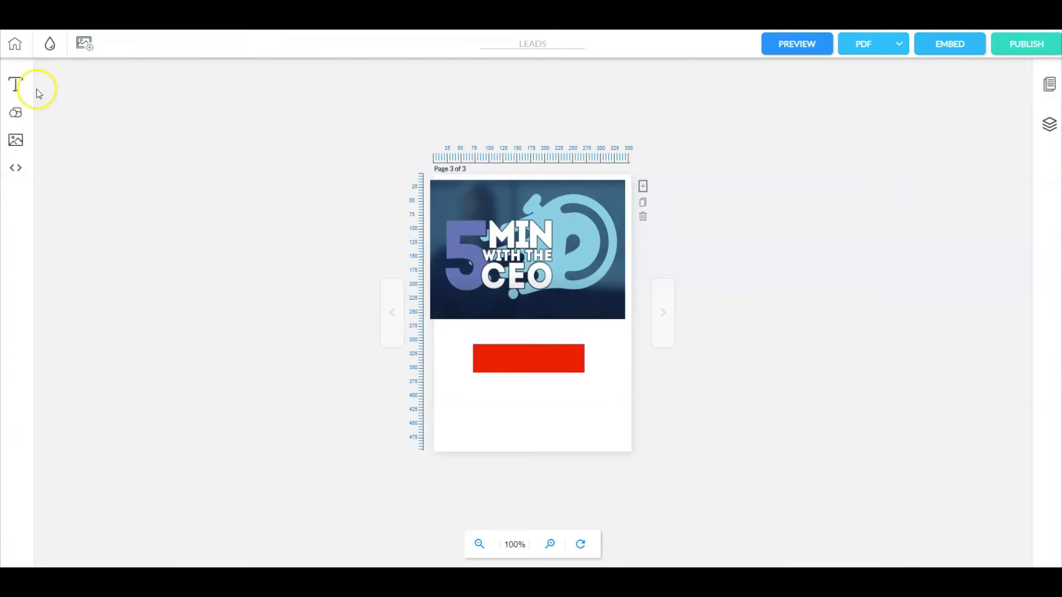
Step: Add a text box below the red bar on page 3 that reads "GIVE ME ACCESS!"
{"action": "left_click", "coordinate": [17, 90]}
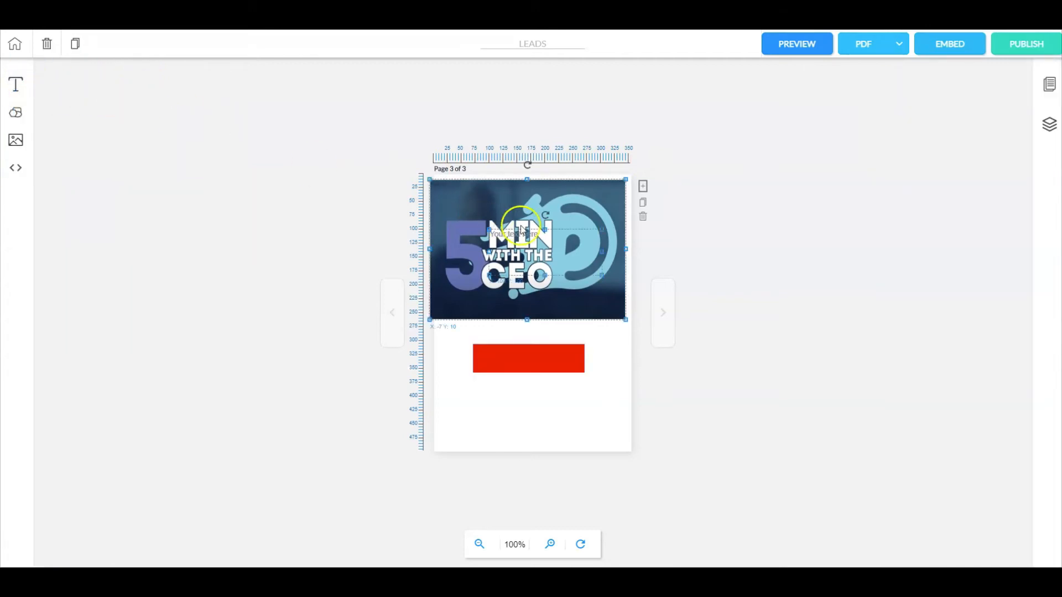
{"action": "left_click_drag", "start_coordinate": [531, 251], "coordinate": [526, 408]}
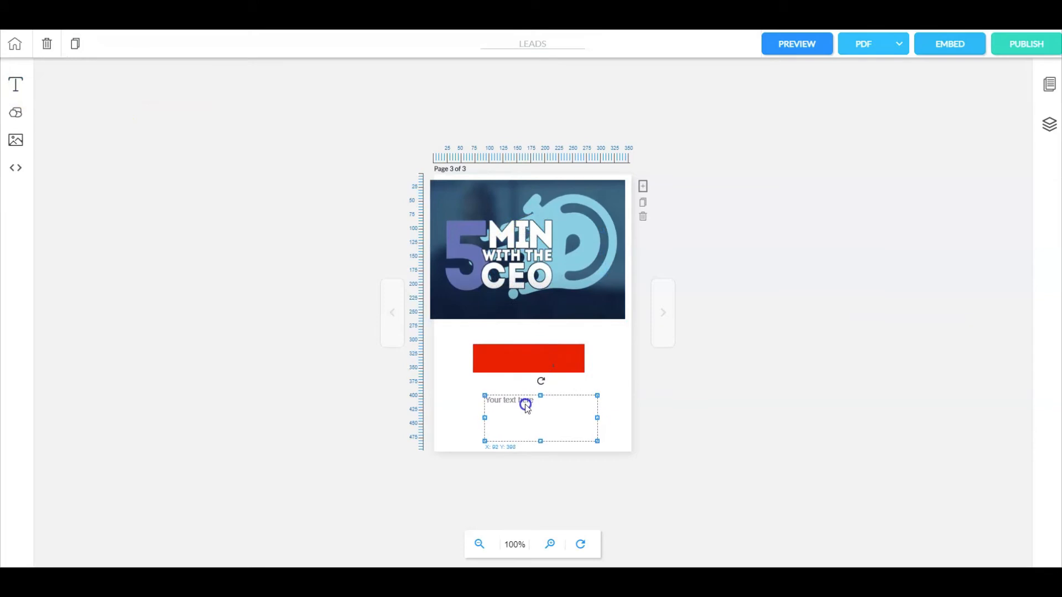
{"action": "double_click", "coordinate": [526, 406]}
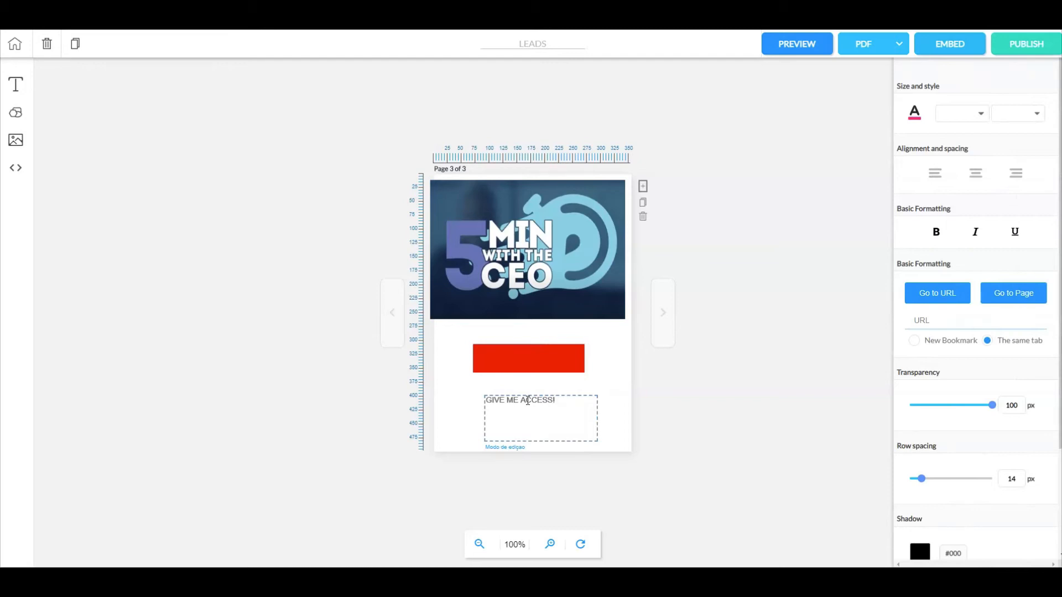
Step: Format the "GIVE ME ACCESS!" text as centered, bold, size 18 and near-white
{"action": "left_click", "coordinate": [976, 173]}
{"action": "left_click", "coordinate": [936, 233]}
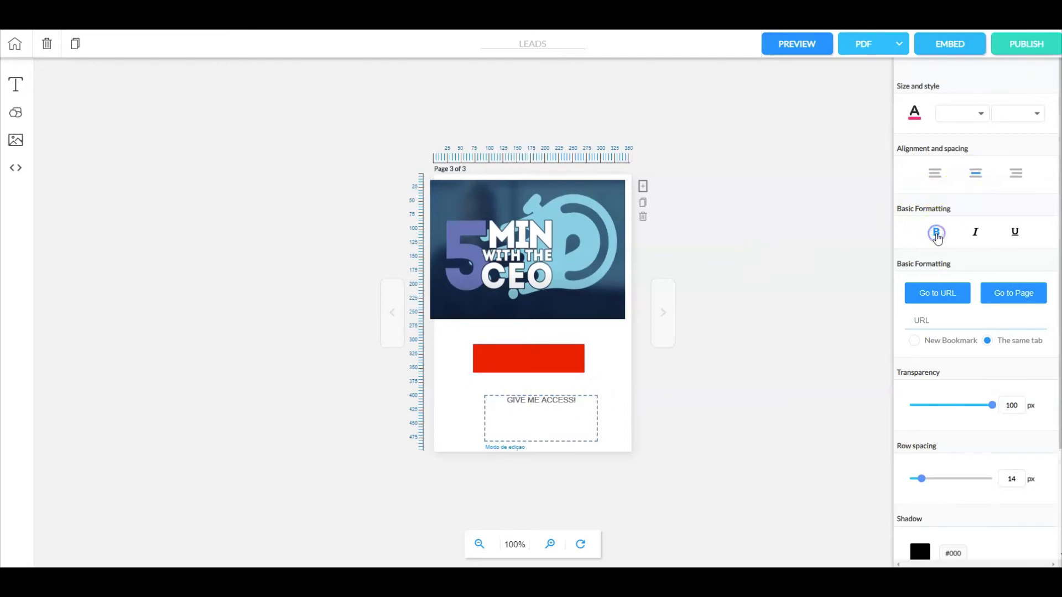
{"action": "left_click", "coordinate": [979, 114]}
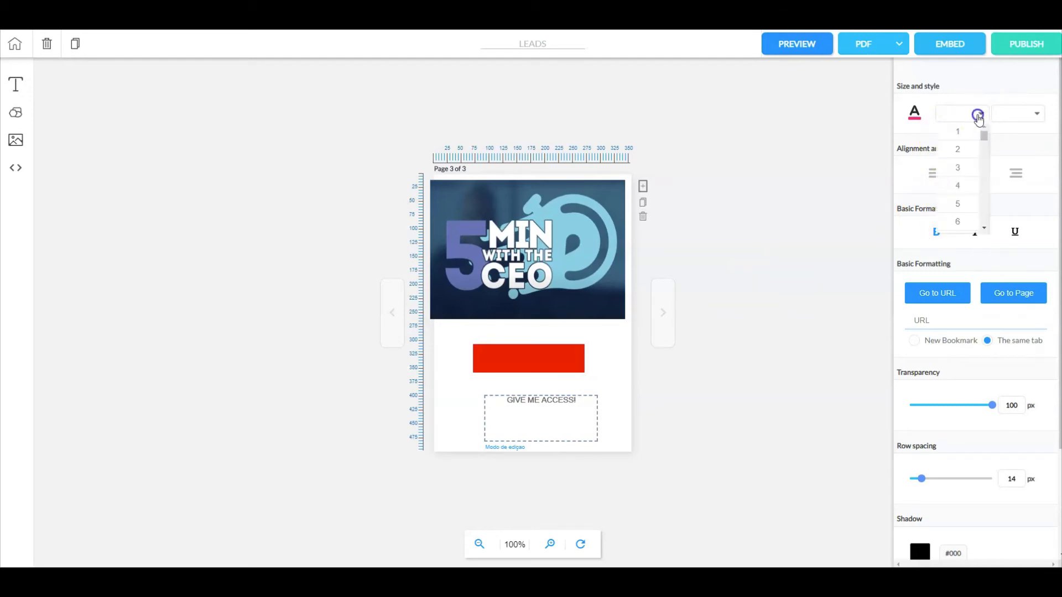
{"action": "scroll", "coordinate": [973, 161], "scroll_direction": "down", "scroll_amount": 5}
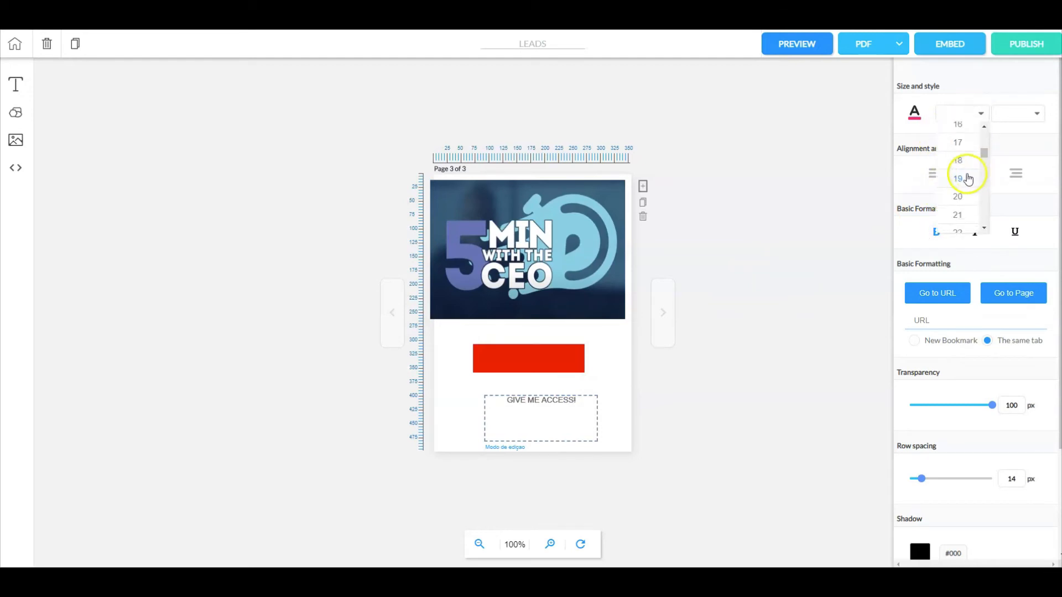
{"action": "left_click", "coordinate": [965, 166]}
{"action": "left_click", "coordinate": [914, 116]}
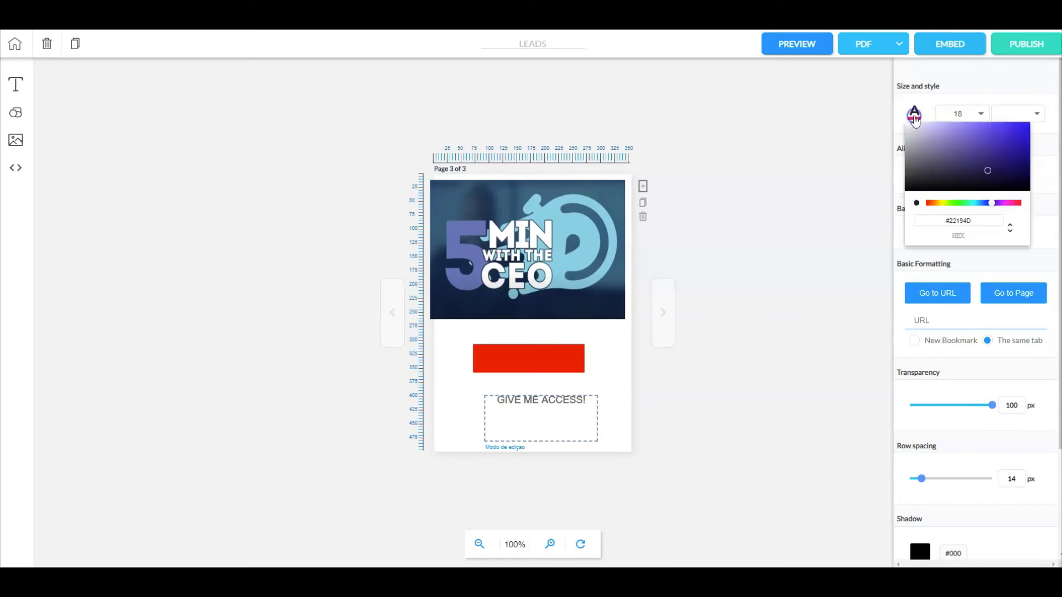
{"action": "left_click", "coordinate": [908, 126]}
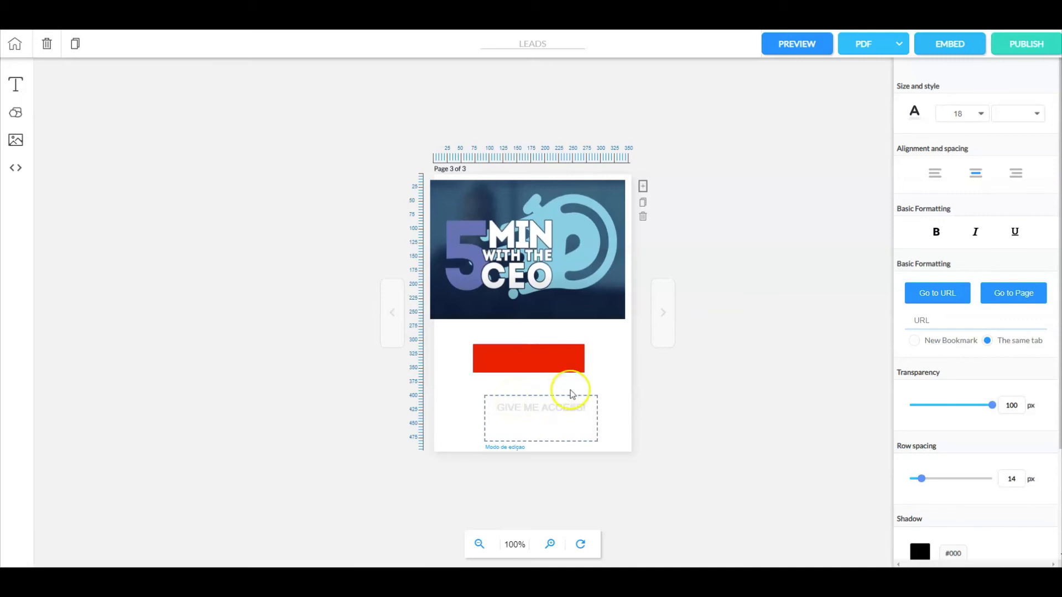
{"action": "left_click", "coordinate": [715, 388]}
Step: Shrink the "GIVE ME ACCESS!" text box to the red bar's height and place it over the bar at about X 72, Y 309
{"action": "left_click_drag", "start_coordinate": [549, 435], "coordinate": [534, 372]}
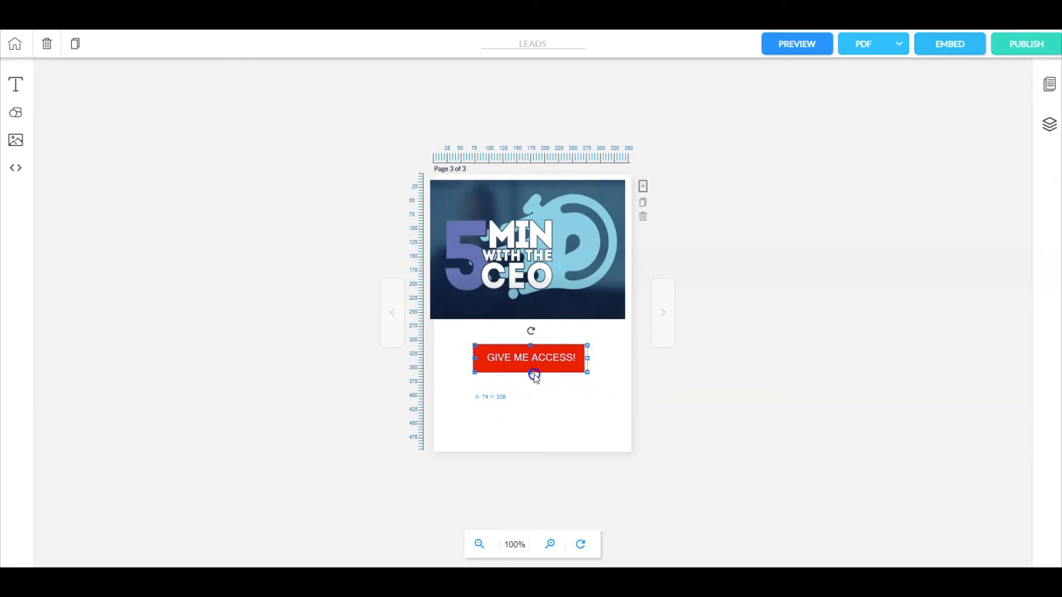
{"action": "double_click", "coordinate": [475, 358]}
{"action": "left_click", "coordinate": [487, 368]}
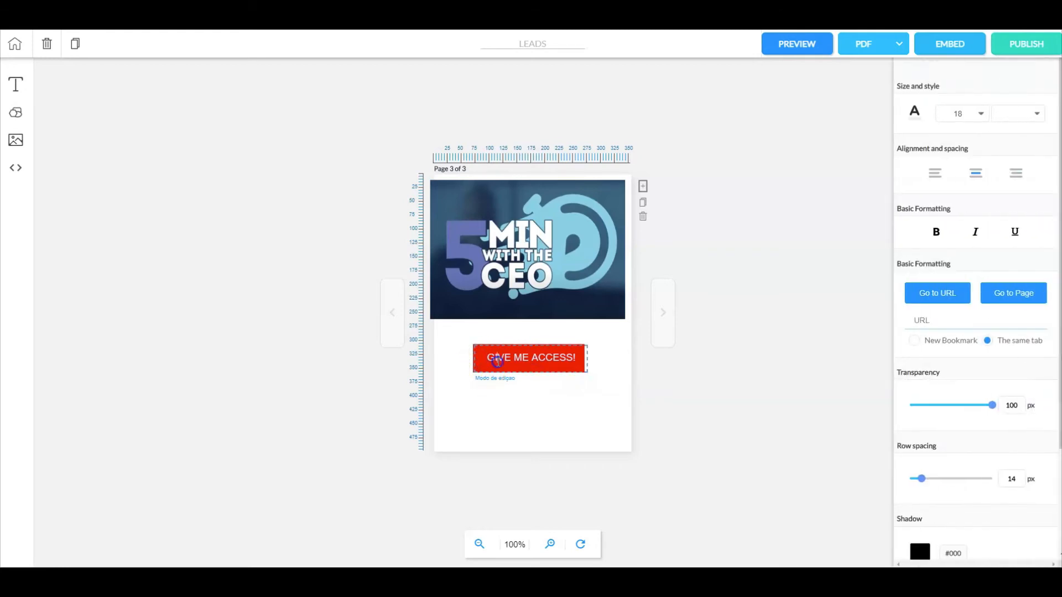
{"action": "left_click", "coordinate": [538, 412]}
{"action": "left_click", "coordinate": [533, 360]}
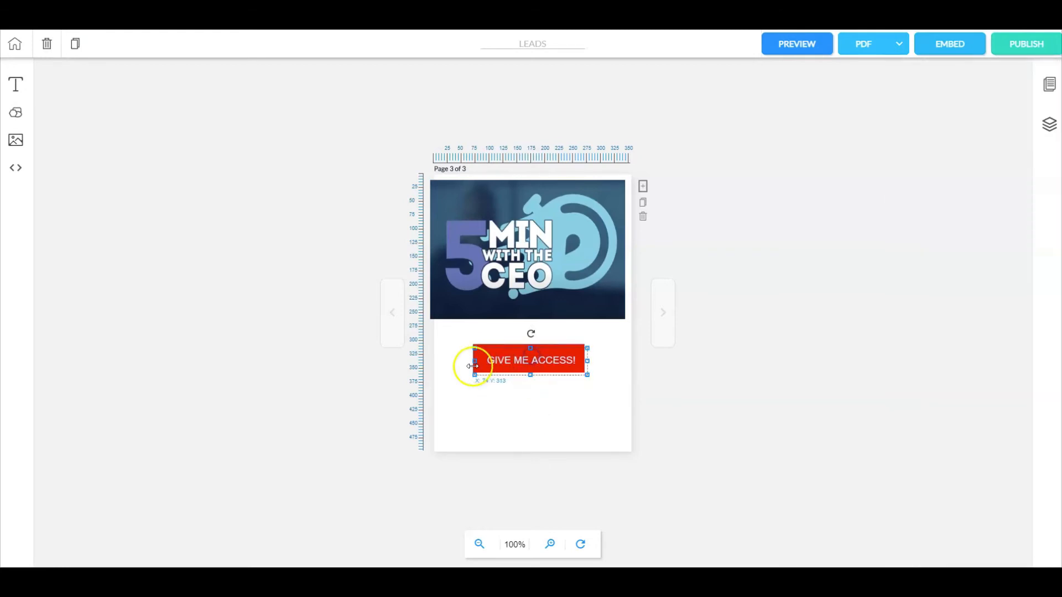
{"action": "left_click_drag", "start_coordinate": [490, 365], "coordinate": [543, 369]}
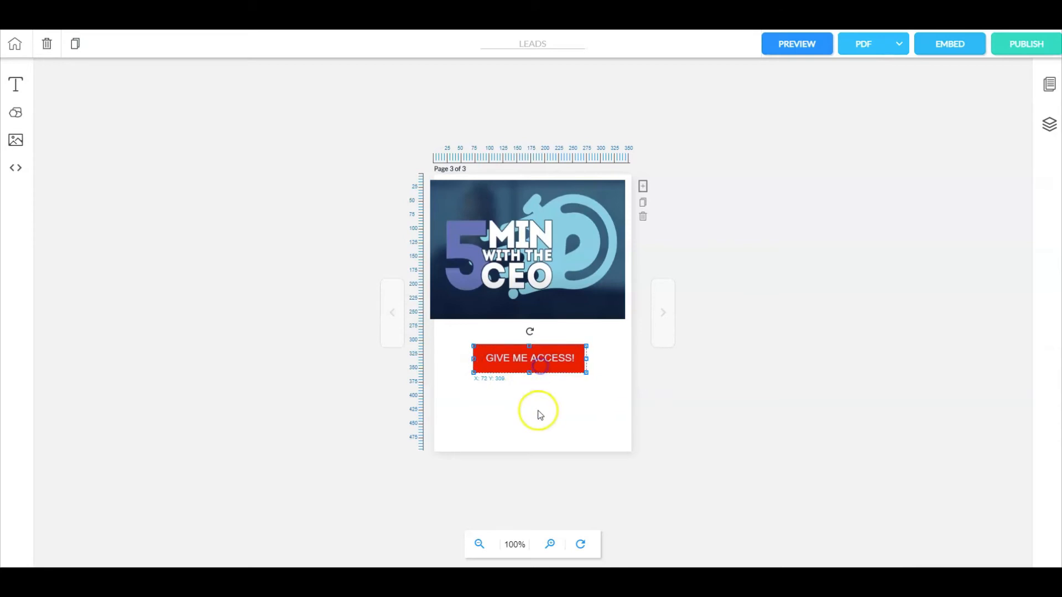
Step: Link page 3's "GIVE ME ACCESS!" text to the copied magazine-leads.cheetah.builderall.com URL
{"action": "double_click", "coordinate": [543, 366]}
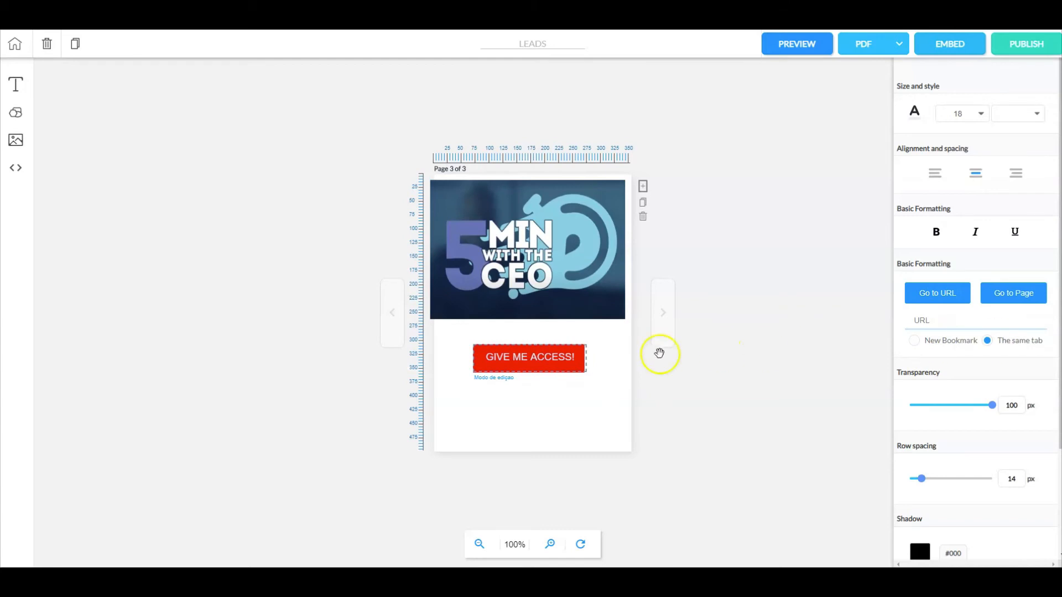
{"action": "left_click", "coordinate": [926, 318]}
{"action": "key", "text": "ctrl+v"}
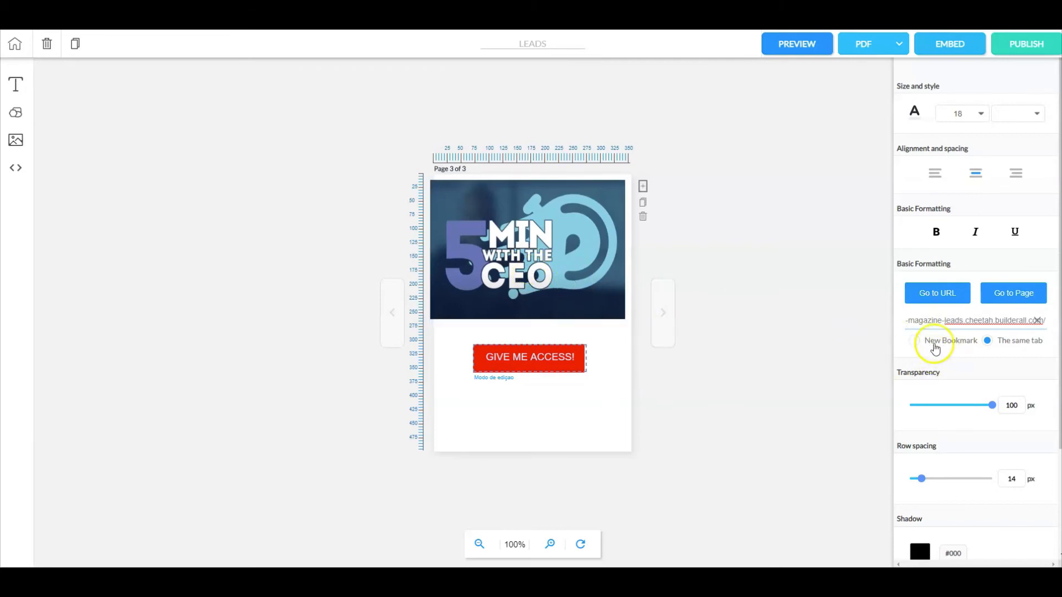
Step: Set page 3's "GIVE ME ACCESS!" link to open in a New Bookmark
{"action": "left_click", "coordinate": [914, 341]}
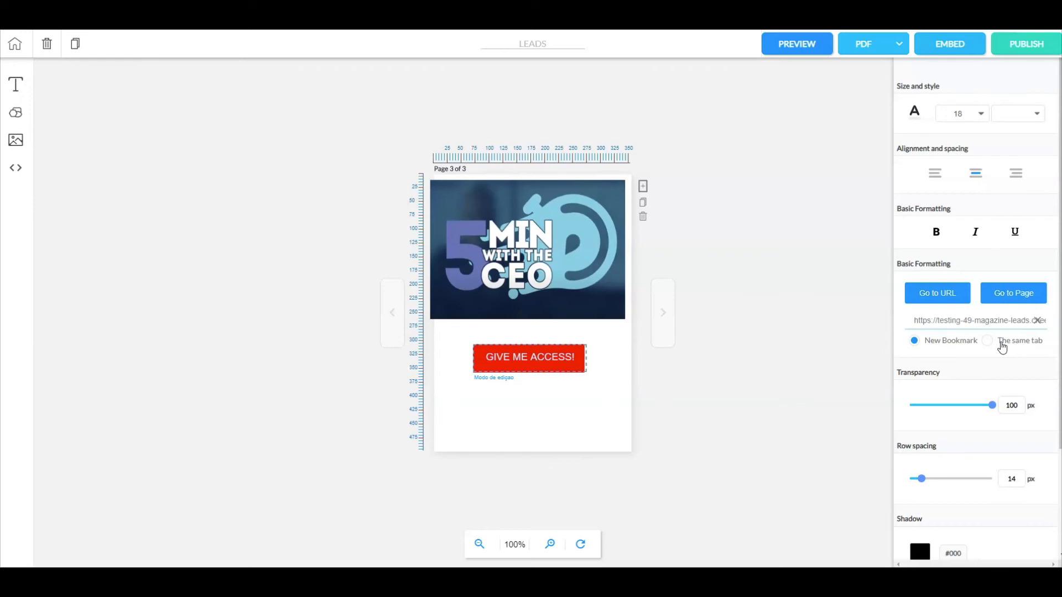
{"action": "left_click", "coordinate": [793, 333]}
Step: Review the embed code and picture settings of the video on page 3
{"action": "left_click", "coordinate": [510, 232]}
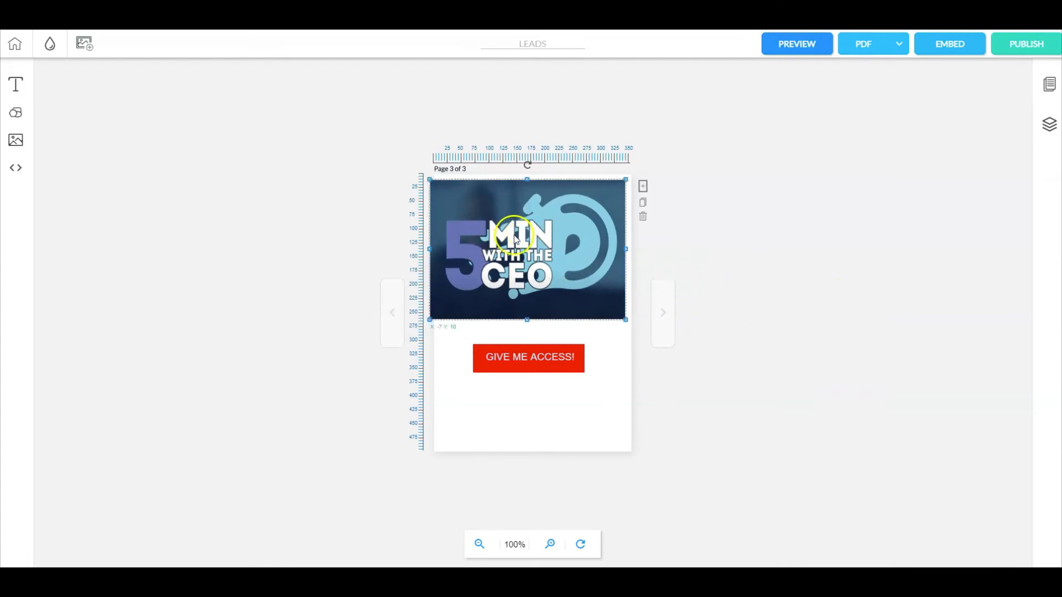
{"action": "left_click", "coordinate": [516, 239]}
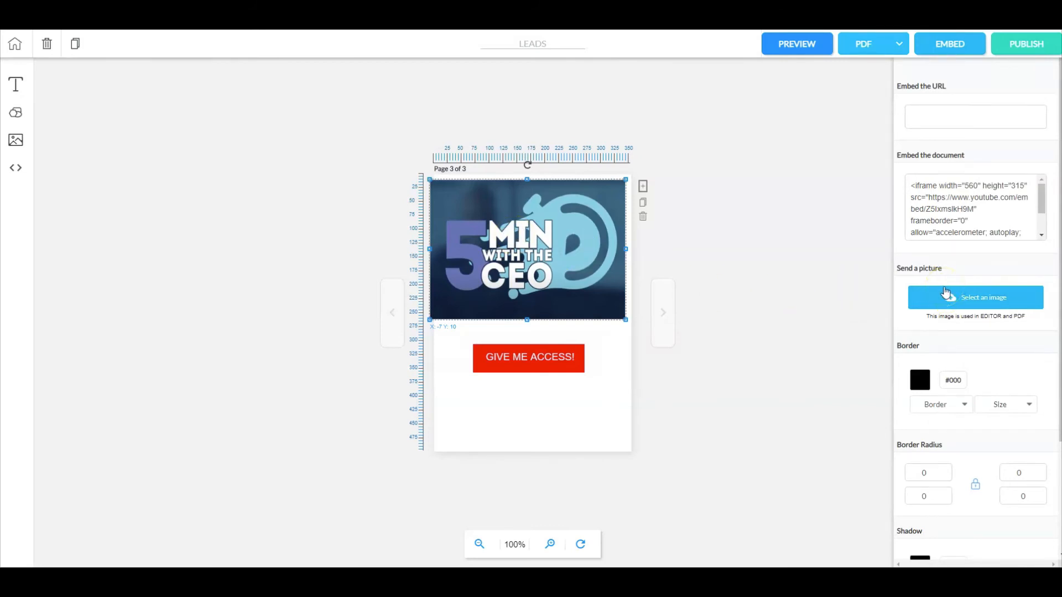
{"action": "left_click", "coordinate": [770, 234]}
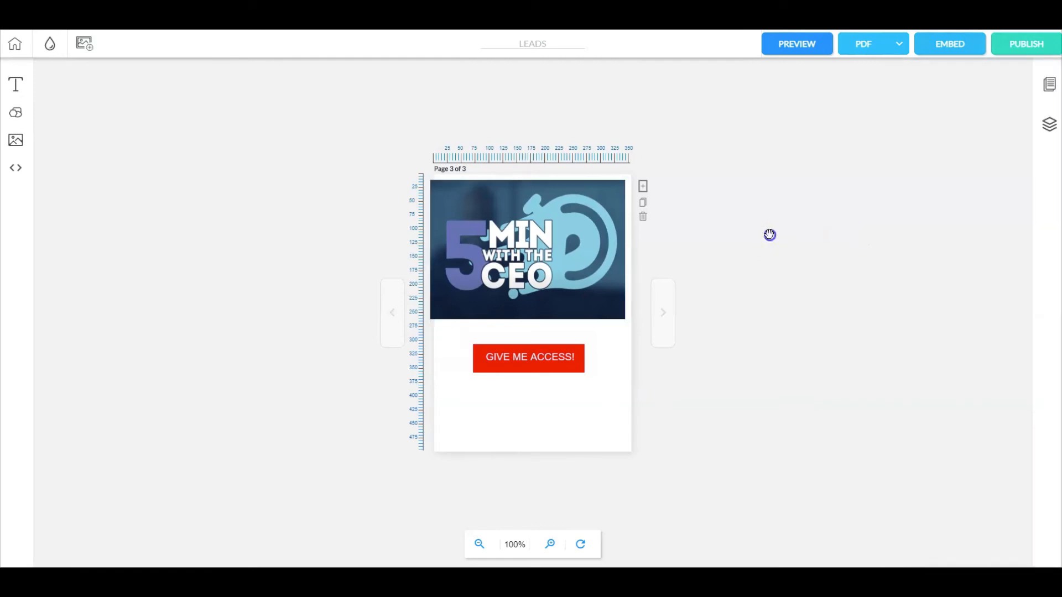
Step: Return to page 1, publish the magazine and turn the published version to the spread of pages 2 and 3
{"action": "left_click", "coordinate": [401, 307]}
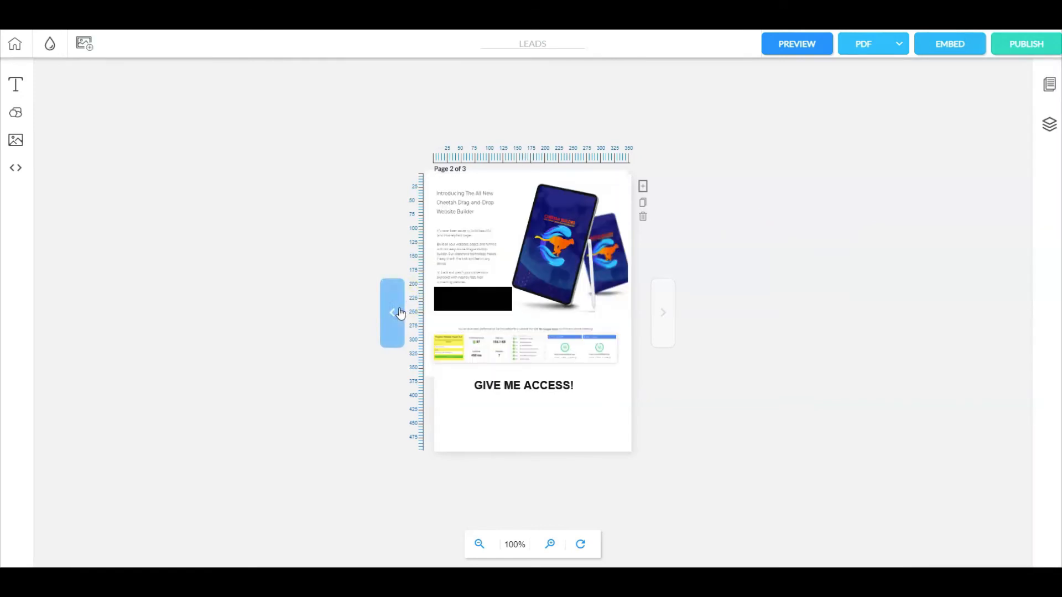
{"action": "left_click", "coordinate": [400, 312]}
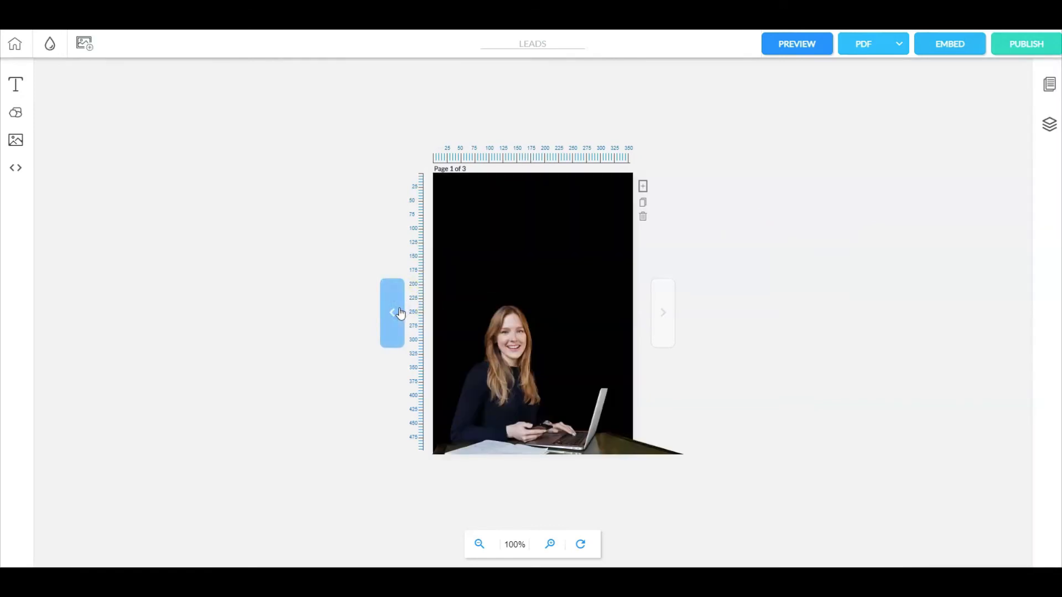
{"action": "left_click", "coordinate": [399, 306]}
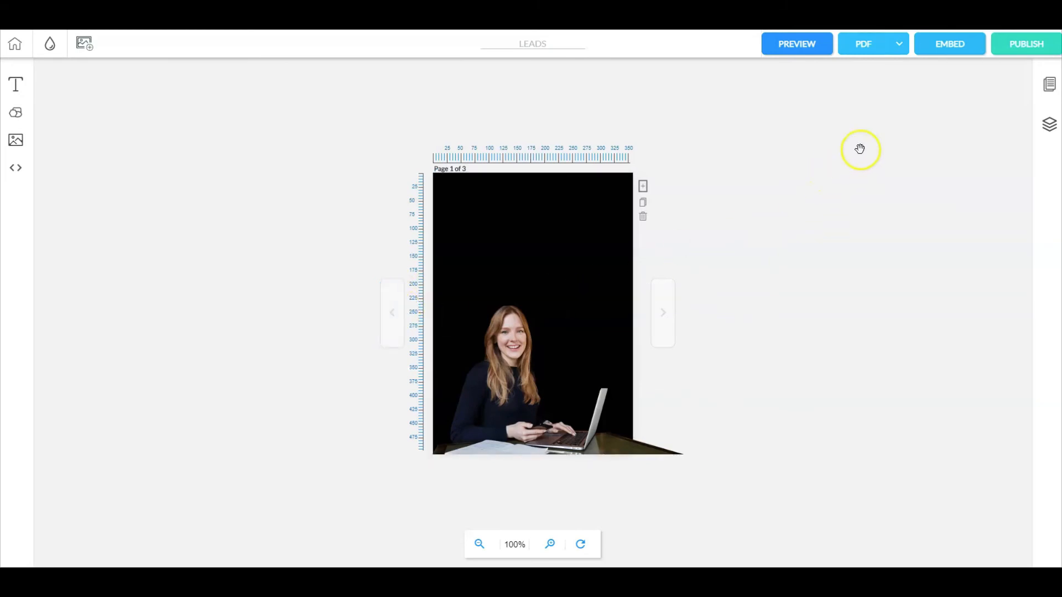
{"action": "left_click", "coordinate": [1028, 54]}
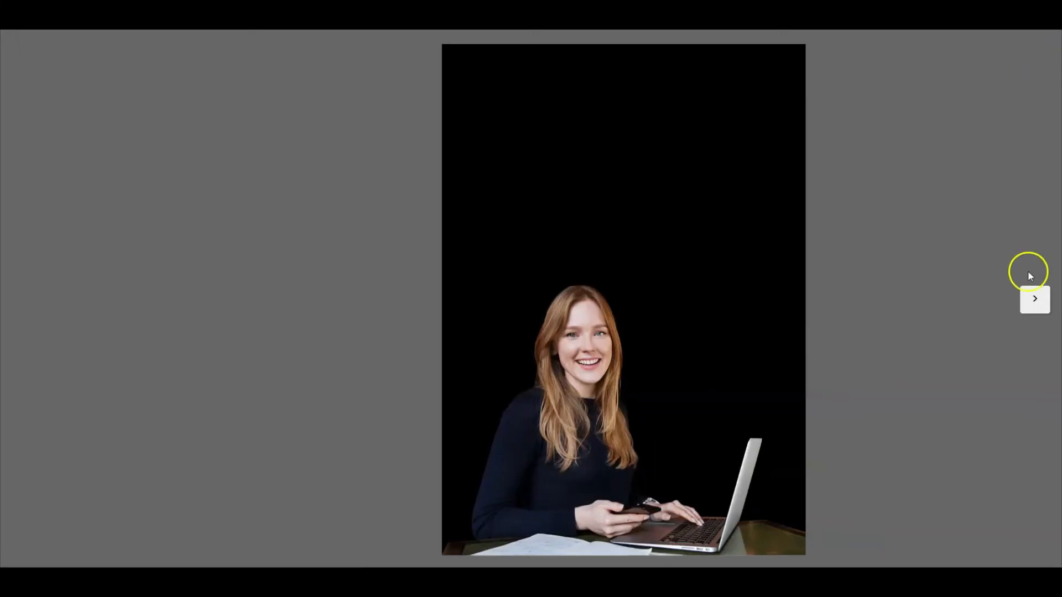
{"action": "left_click", "coordinate": [1028, 309]}
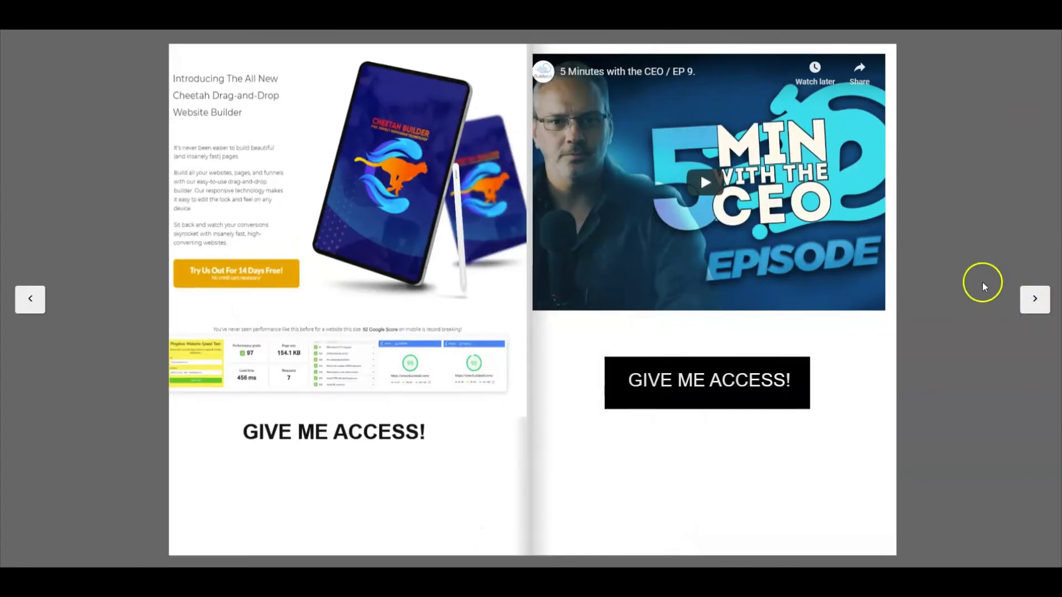
Step: Check the link on page 2's tablet image in a new tab and return to the published magazine
{"action": "right_click", "coordinate": [349, 137]}
{"action": "left_click", "coordinate": [360, 144]}
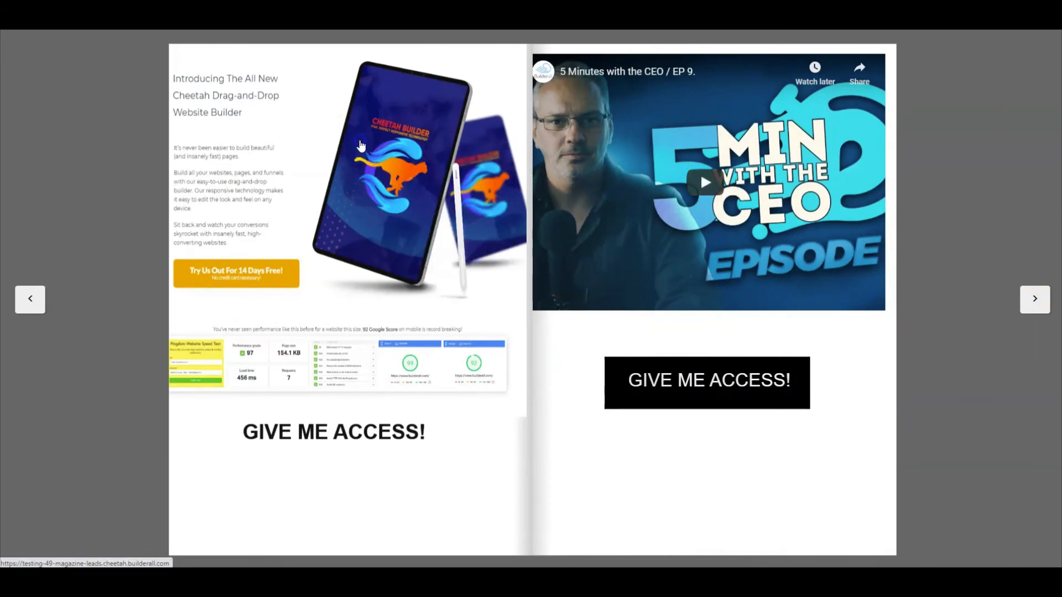
{"action": "key", "text": "ctrl+Tab"}
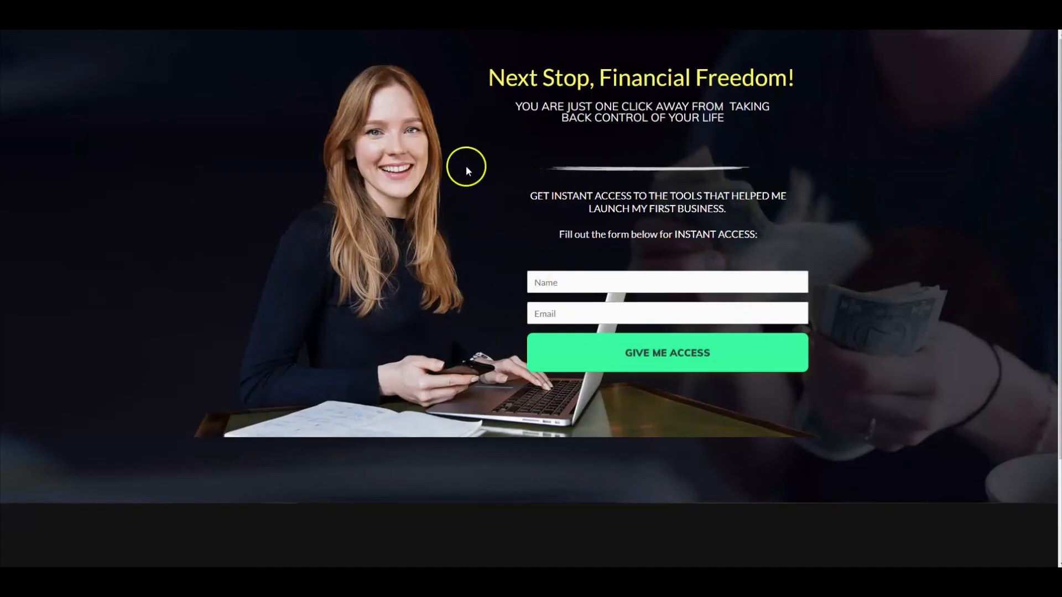
{"action": "key", "text": "ctrl+Tab"}
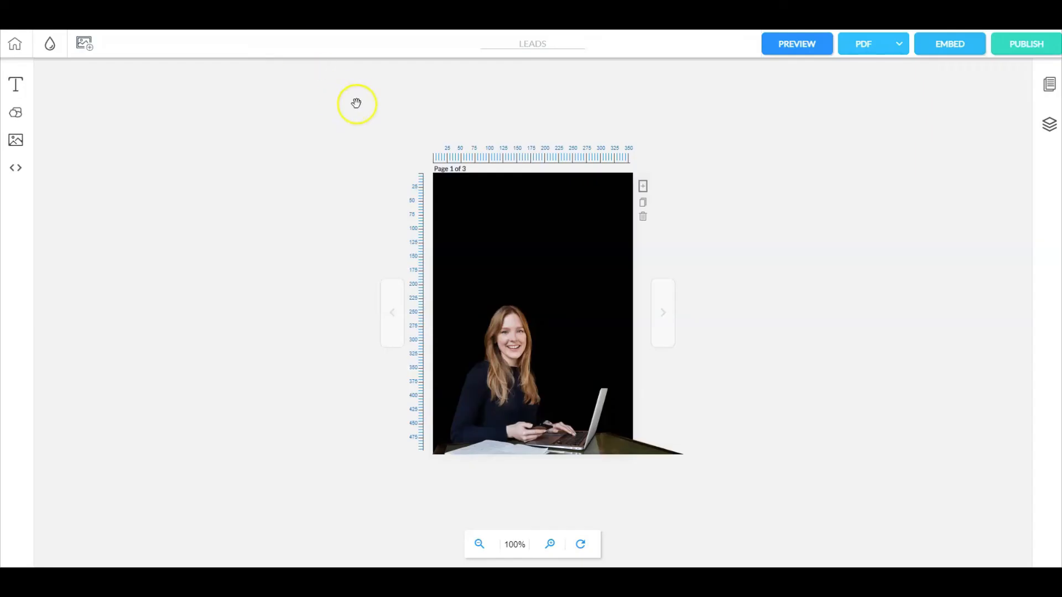
{"action": "key", "text": "ctrl+Tab"}
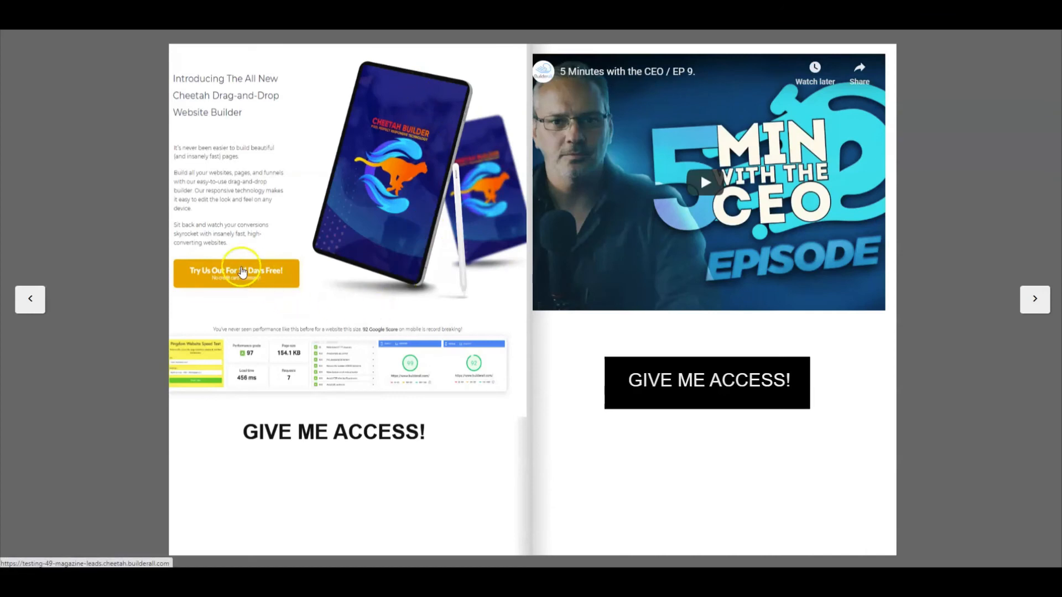
Step: Check the link on page 2's "Try Us Out For 14 Days Free!" button in a new tab
{"action": "right_click", "coordinate": [240, 274]}
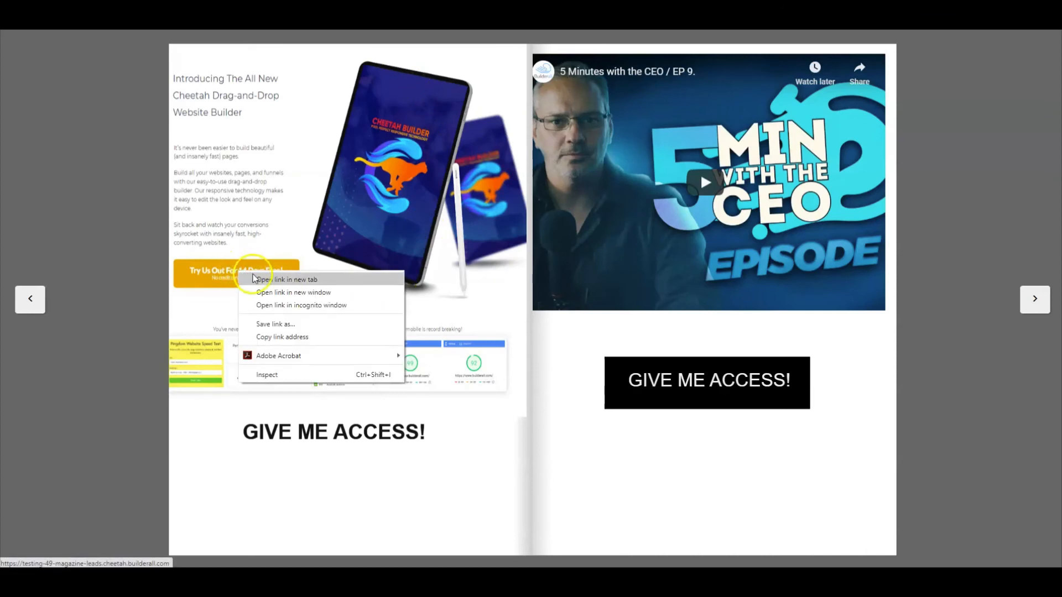
{"action": "left_click", "coordinate": [255, 279]}
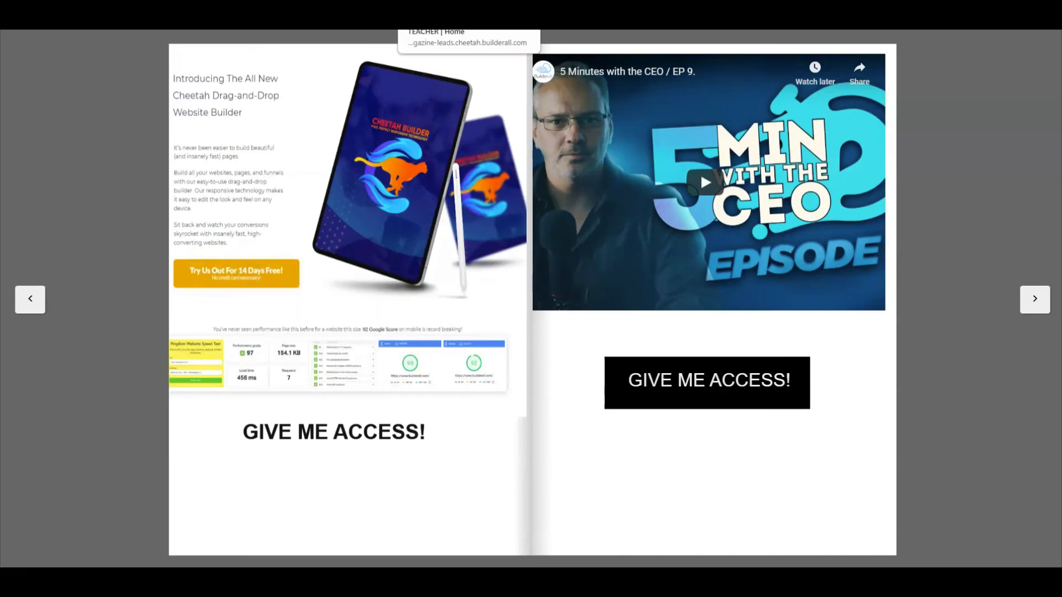
{"action": "left_click", "coordinate": [442, 13]}
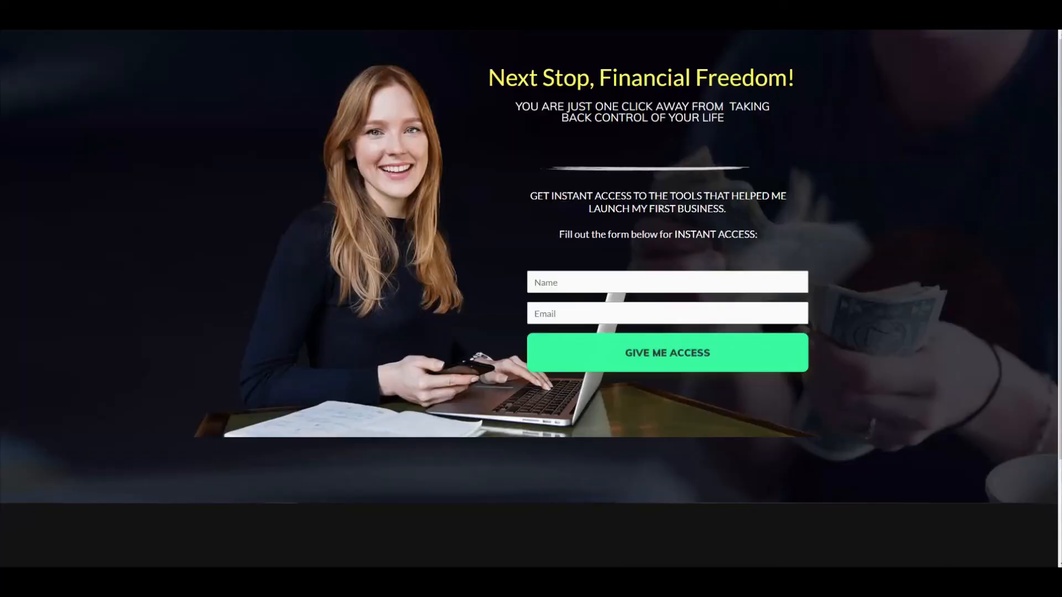
Step: Return to the published magazine, test playback of page 3's embedded video, and pause it
{"action": "left_click", "coordinate": [332, 12]}
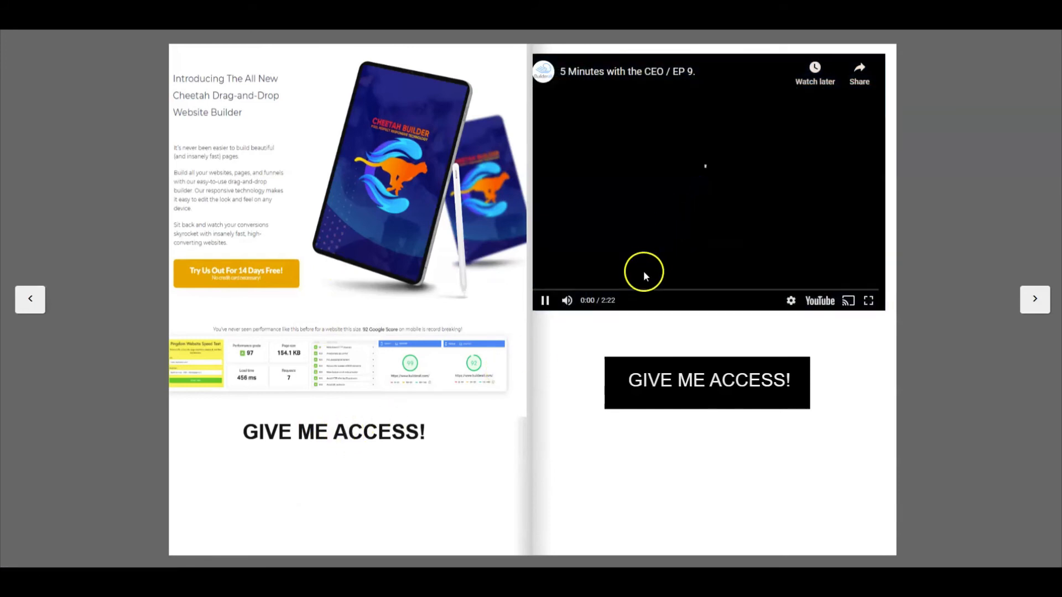
{"action": "left_click", "coordinate": [546, 306]}
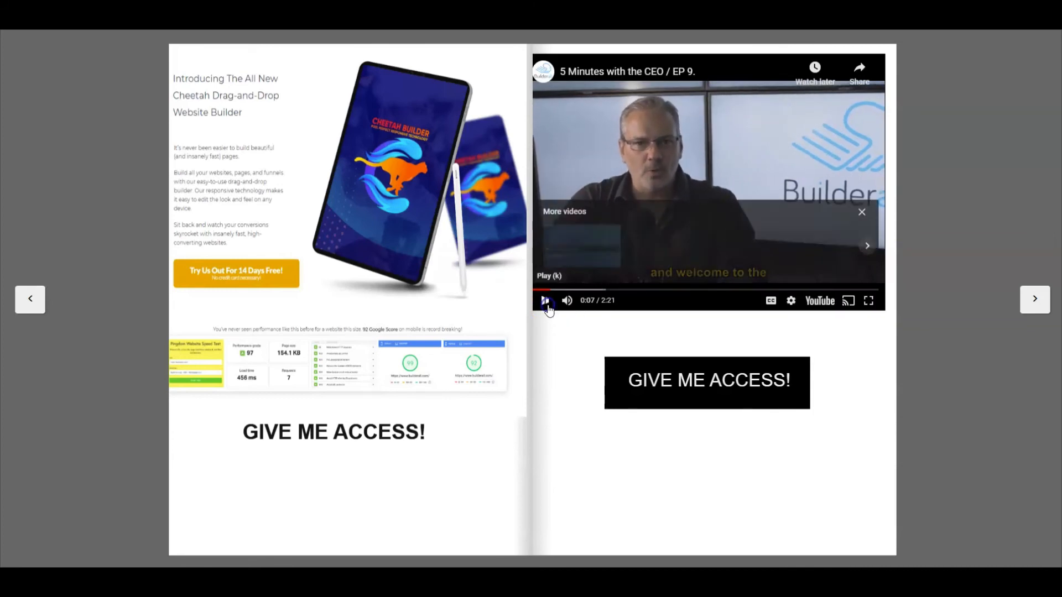
{"action": "left_click", "coordinate": [861, 211]}
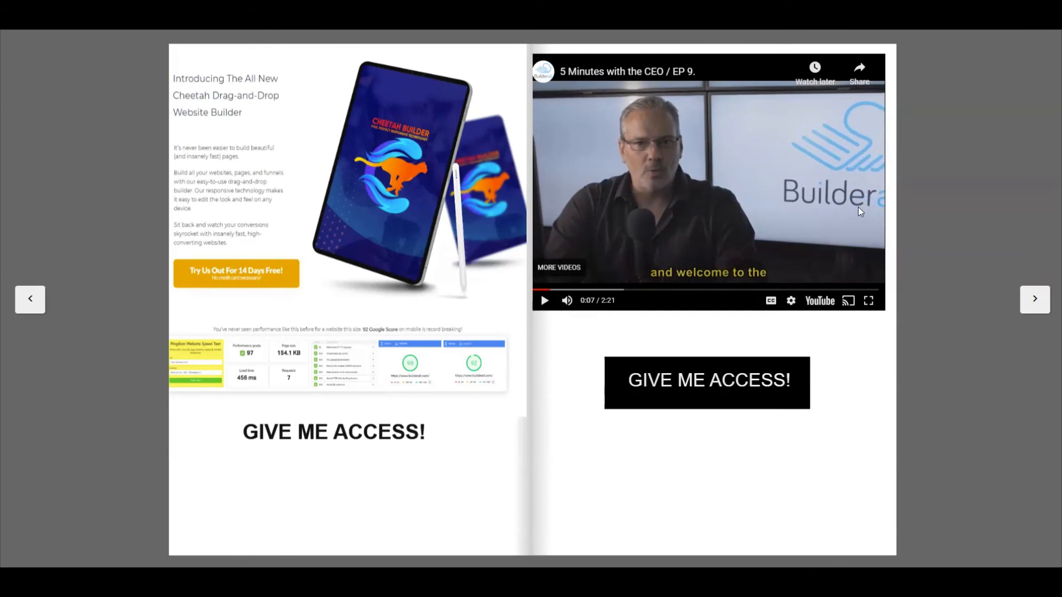
Step: Check the link on page 3's "GIVE ME ACCESS!" button by opening its landing page
{"action": "right_click", "coordinate": [688, 386]}
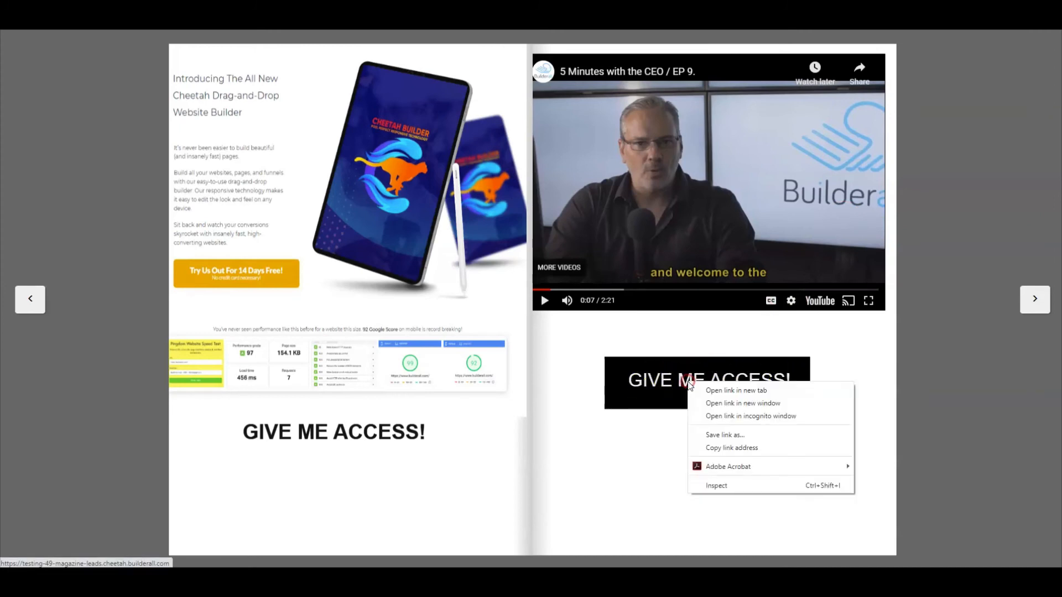
{"action": "left_click", "coordinate": [471, 94]}
{"action": "left_click", "coordinate": [704, 384]}
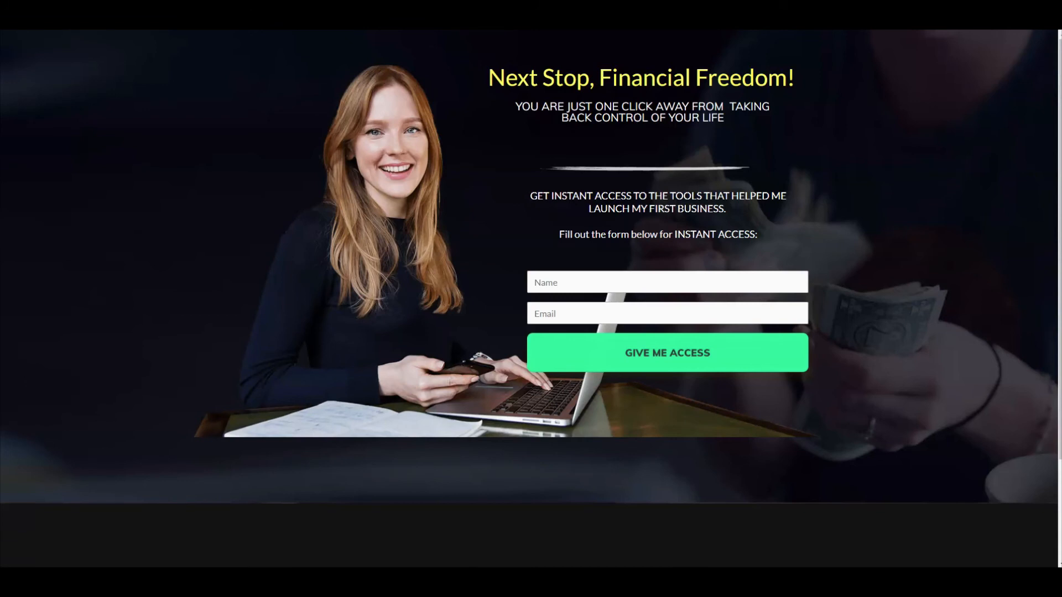
Step: Return to the magazine editor, generate the PDF version of the LEADS magazine and open it
{"action": "left_click", "coordinate": [426, 14]}
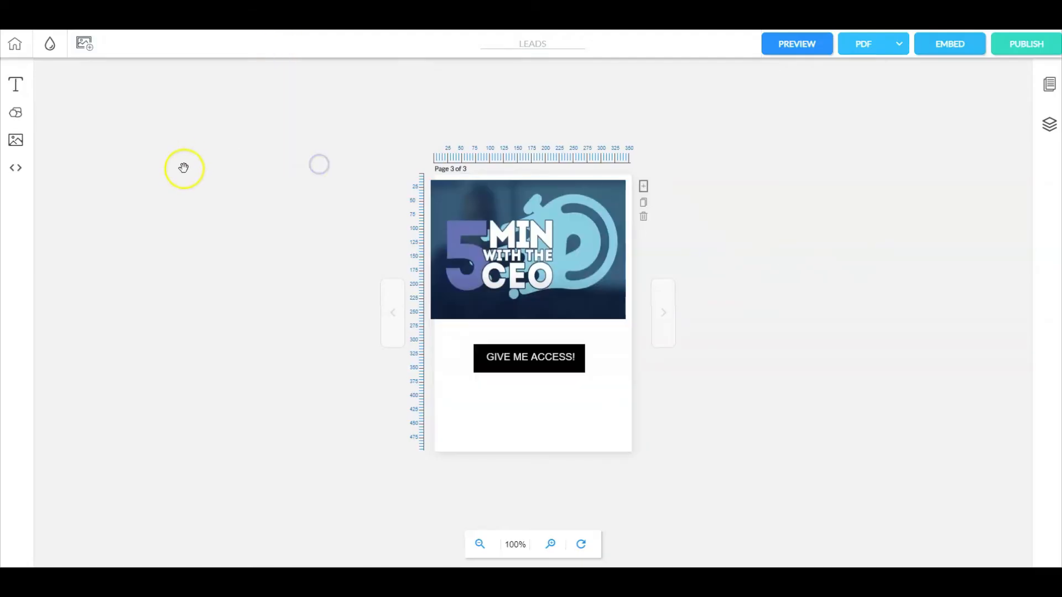
{"action": "left_click", "coordinate": [540, 244]}
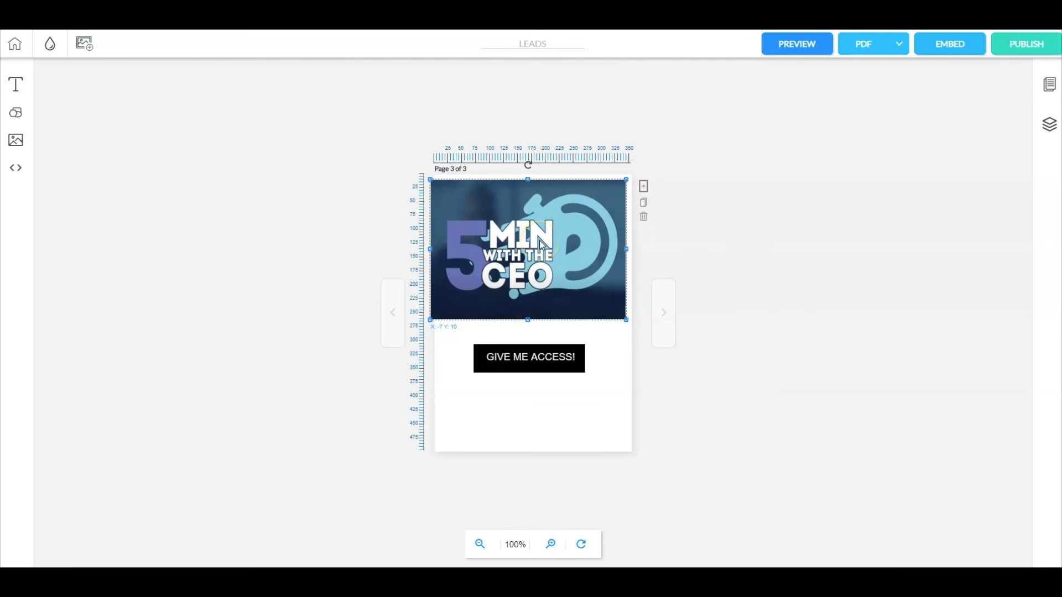
{"action": "left_click", "coordinate": [699, 201]}
{"action": "left_click", "coordinate": [861, 49]}
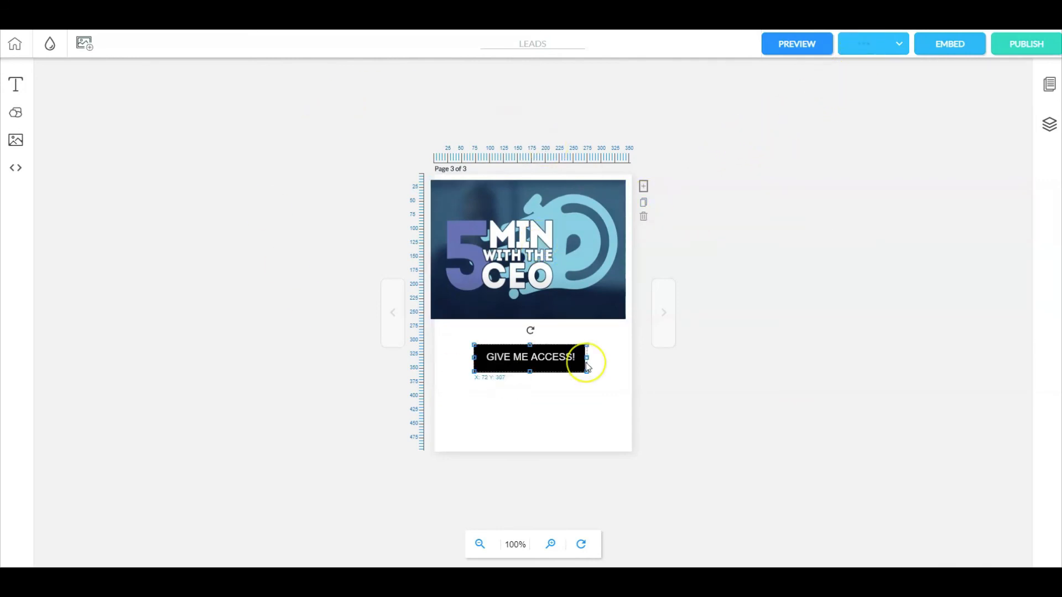
{"action": "left_click", "coordinate": [898, 43]}
{"action": "left_click", "coordinate": [885, 97]}
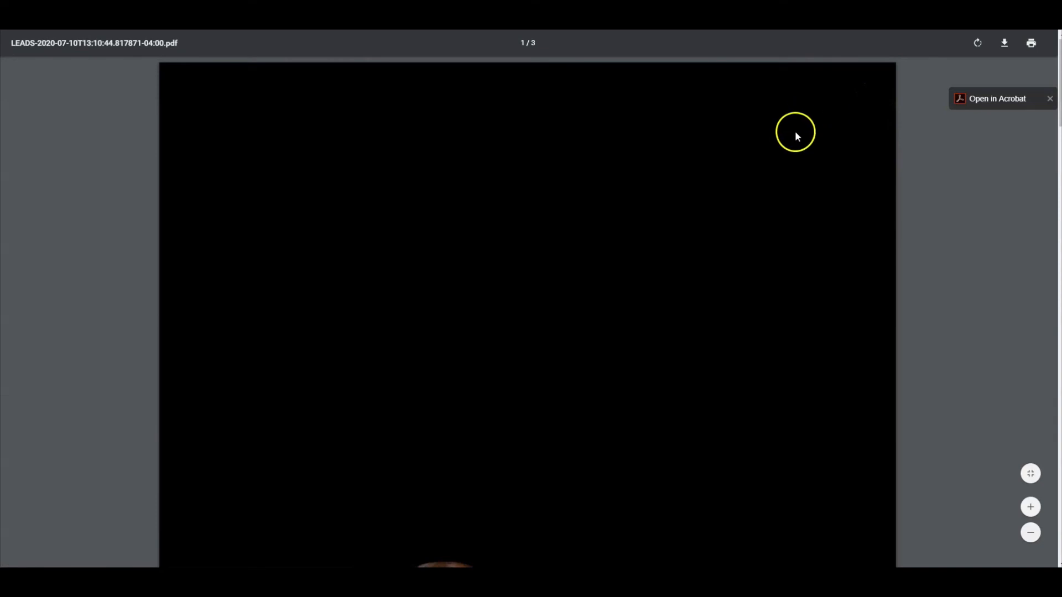
Step: Reduce the PDF view to 67% and examine all three pages, including the links and the video's still image
{"action": "scroll", "coordinate": [792, 138], "scroll_direction": "down", "scroll_amount": 2}
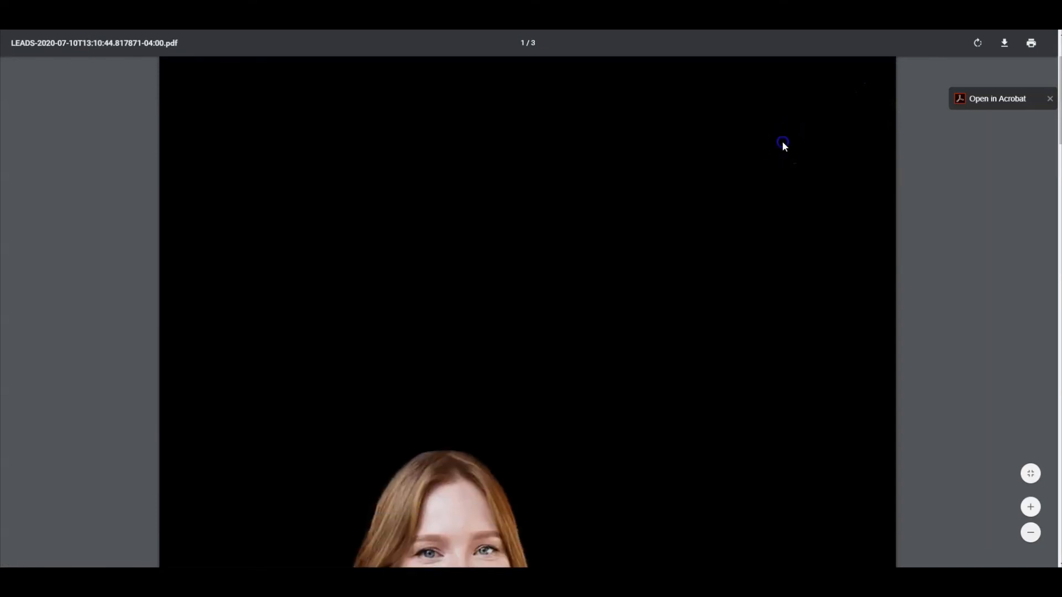
{"action": "key", "text": "ctrl+minus"}
{"action": "key", "text": "ctrl+minus"}
{"action": "key", "text": "ctrl+minus"}
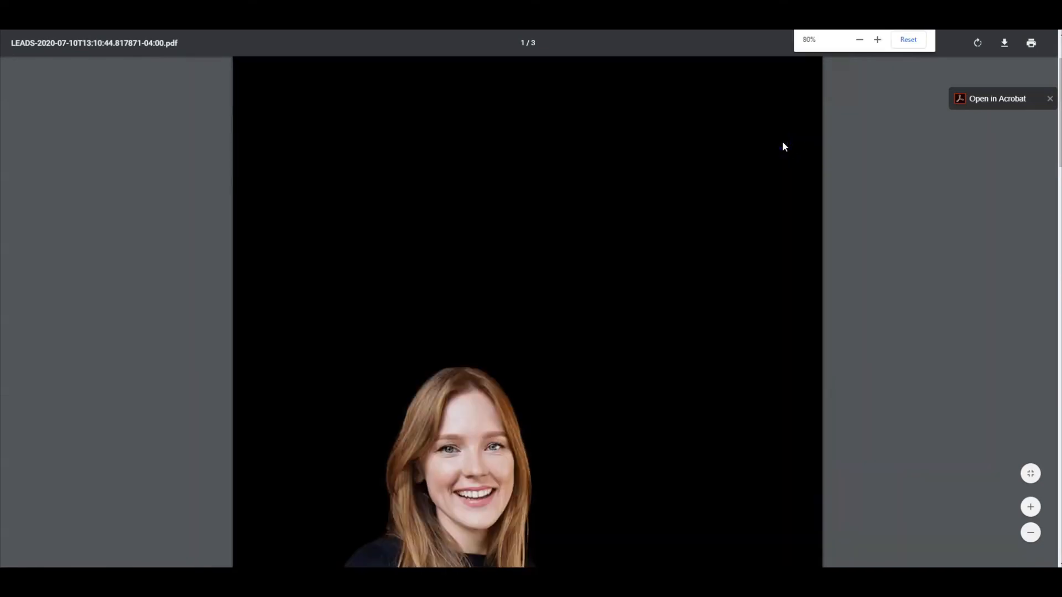
{"action": "key", "text": "ctrl+minus"}
{"action": "left_click", "coordinate": [654, 171]}
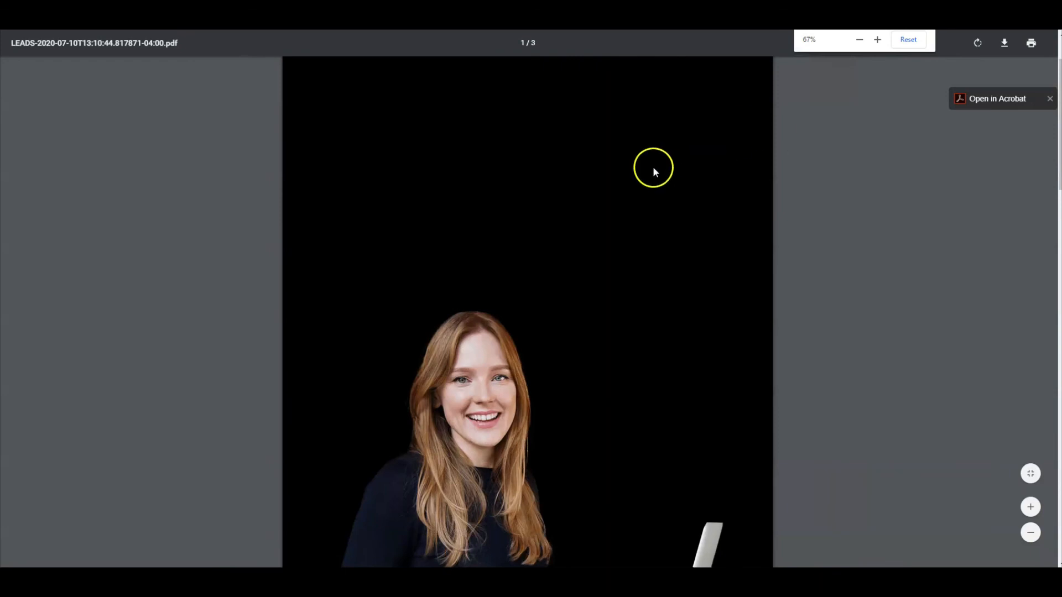
{"action": "scroll", "coordinate": [654, 172], "scroll_direction": "down", "scroll_amount": 9}
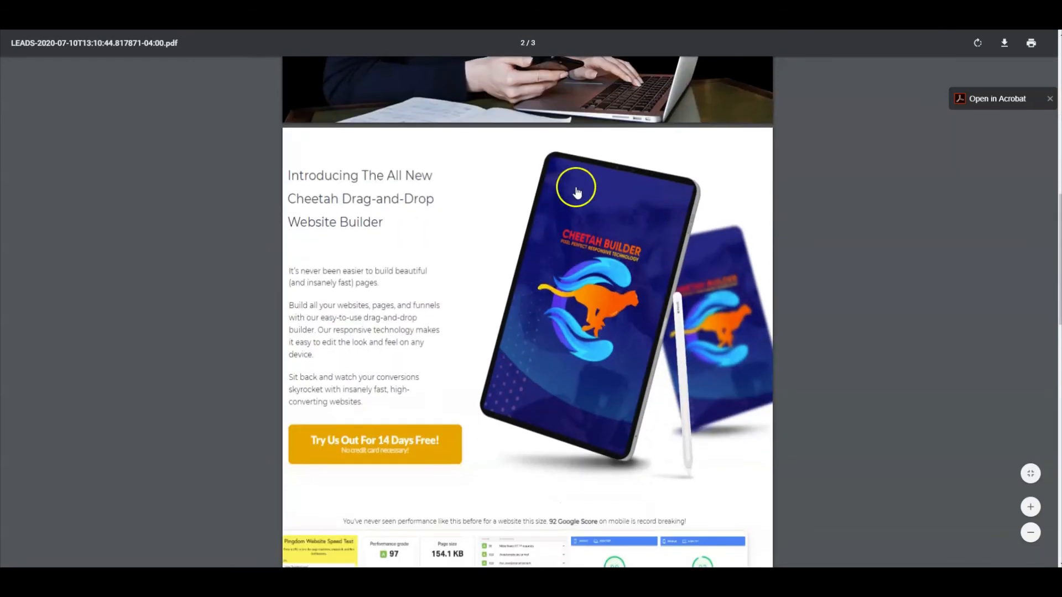
{"action": "scroll", "coordinate": [393, 398], "scroll_direction": "down", "scroll_amount": 3}
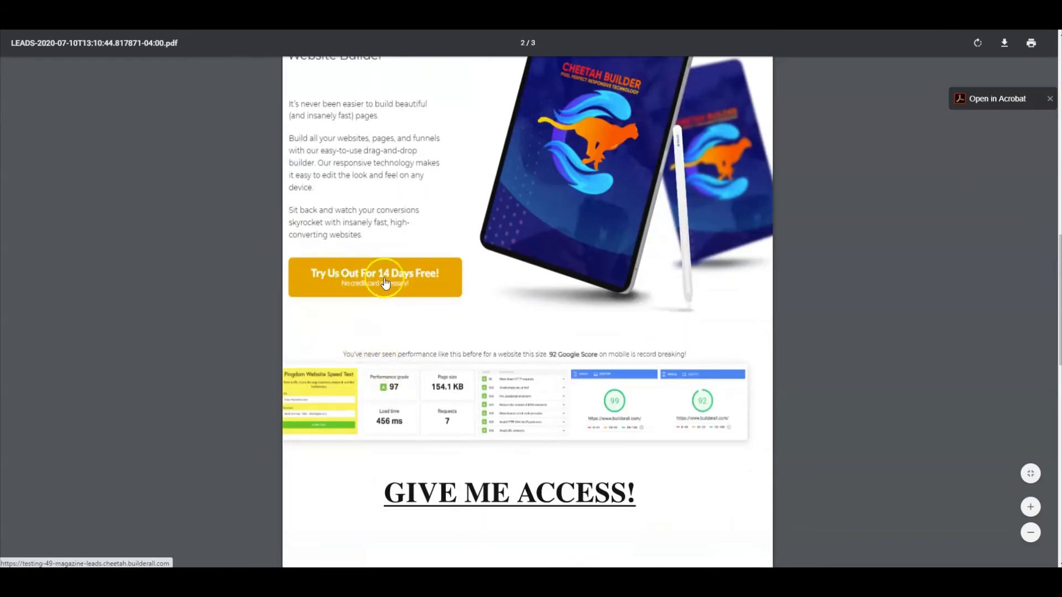
{"action": "scroll", "coordinate": [454, 490], "scroll_direction": "down", "scroll_amount": 4}
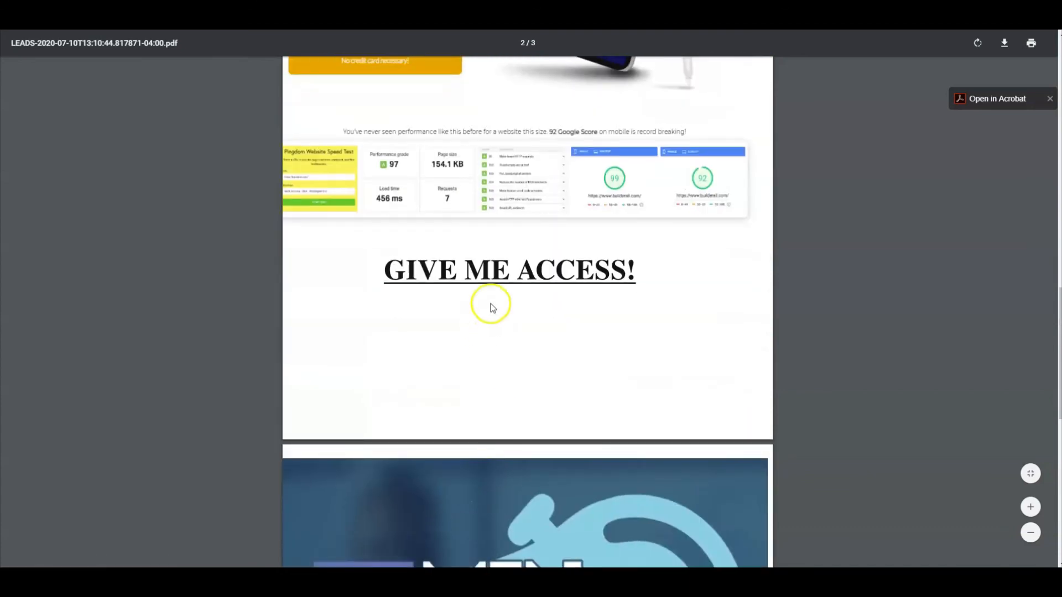
{"action": "scroll", "coordinate": [540, 311], "scroll_direction": "down", "scroll_amount": 5}
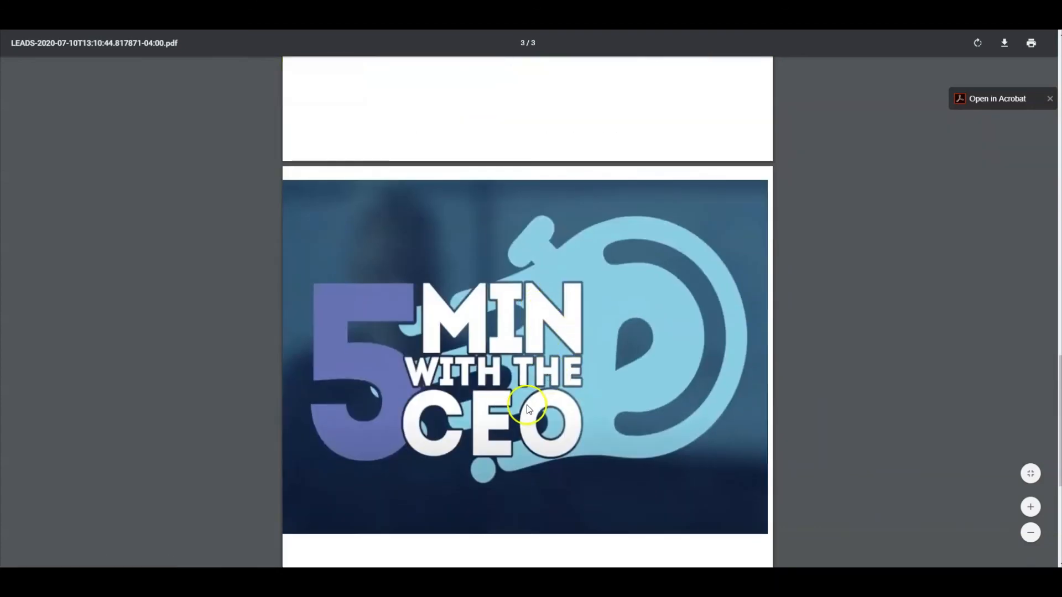
{"action": "scroll", "coordinate": [526, 407], "scroll_direction": "down", "scroll_amount": 1}
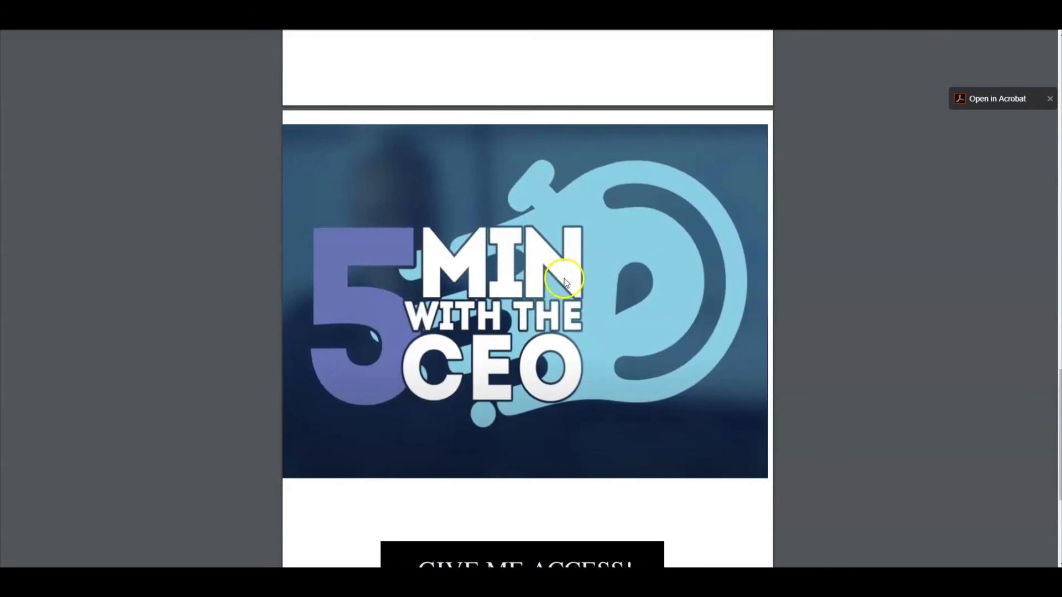
{"action": "mouse_move", "coordinate": [817, 36]}
{"action": "left_click", "coordinate": [339, 206]}
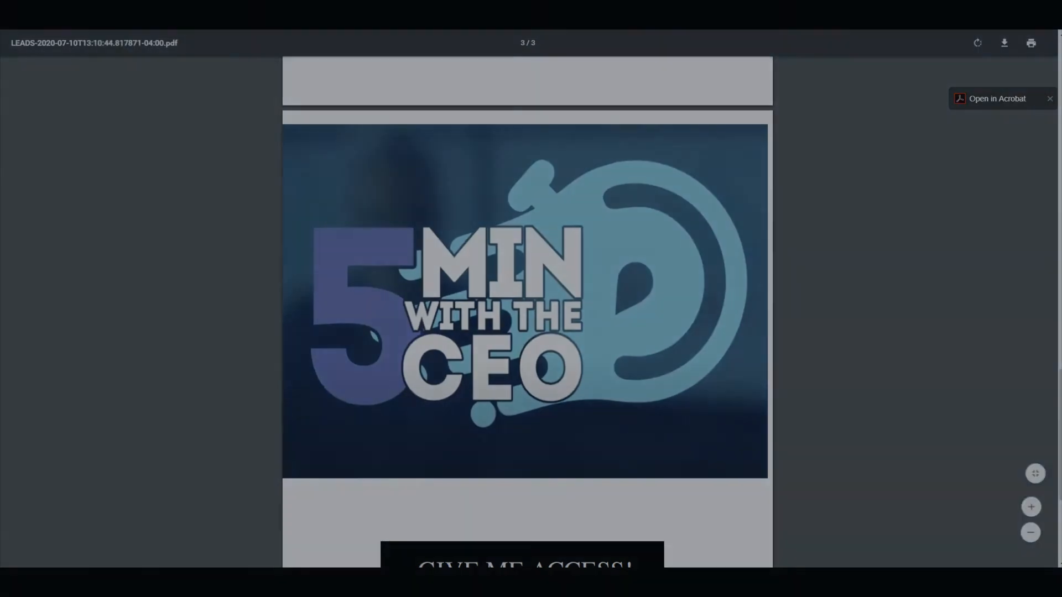